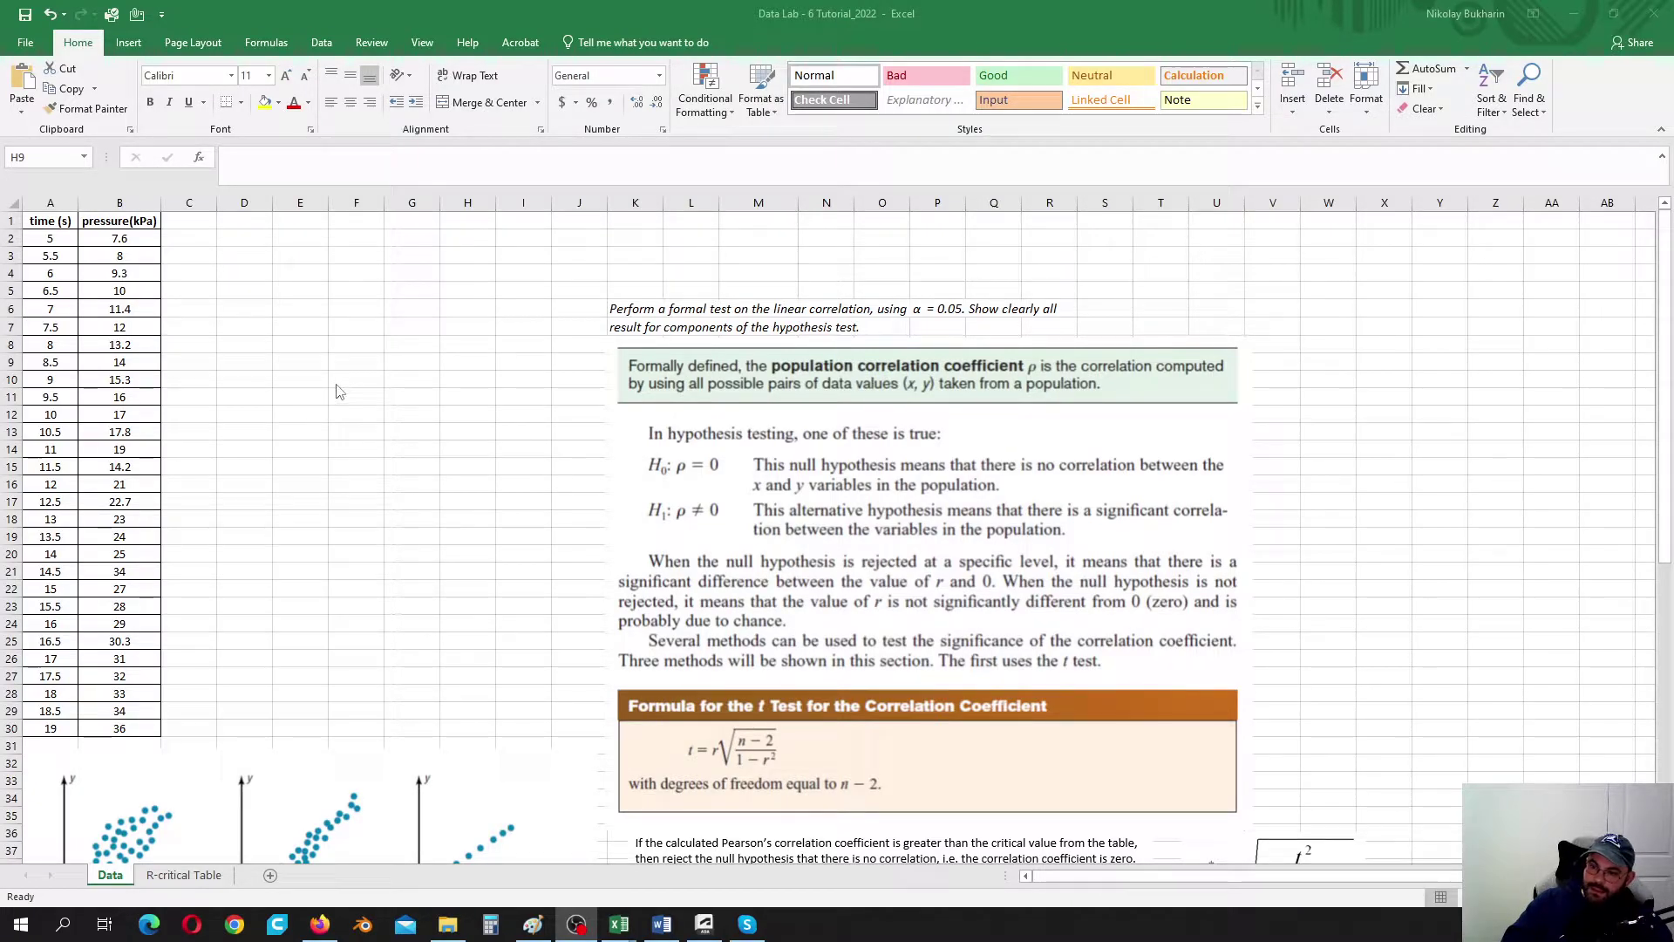
Step: Insert a scatter chart of A2:B30 pressure versus time and move it beside columns A:B
{"action": "key", "text": "alt+Tab"}
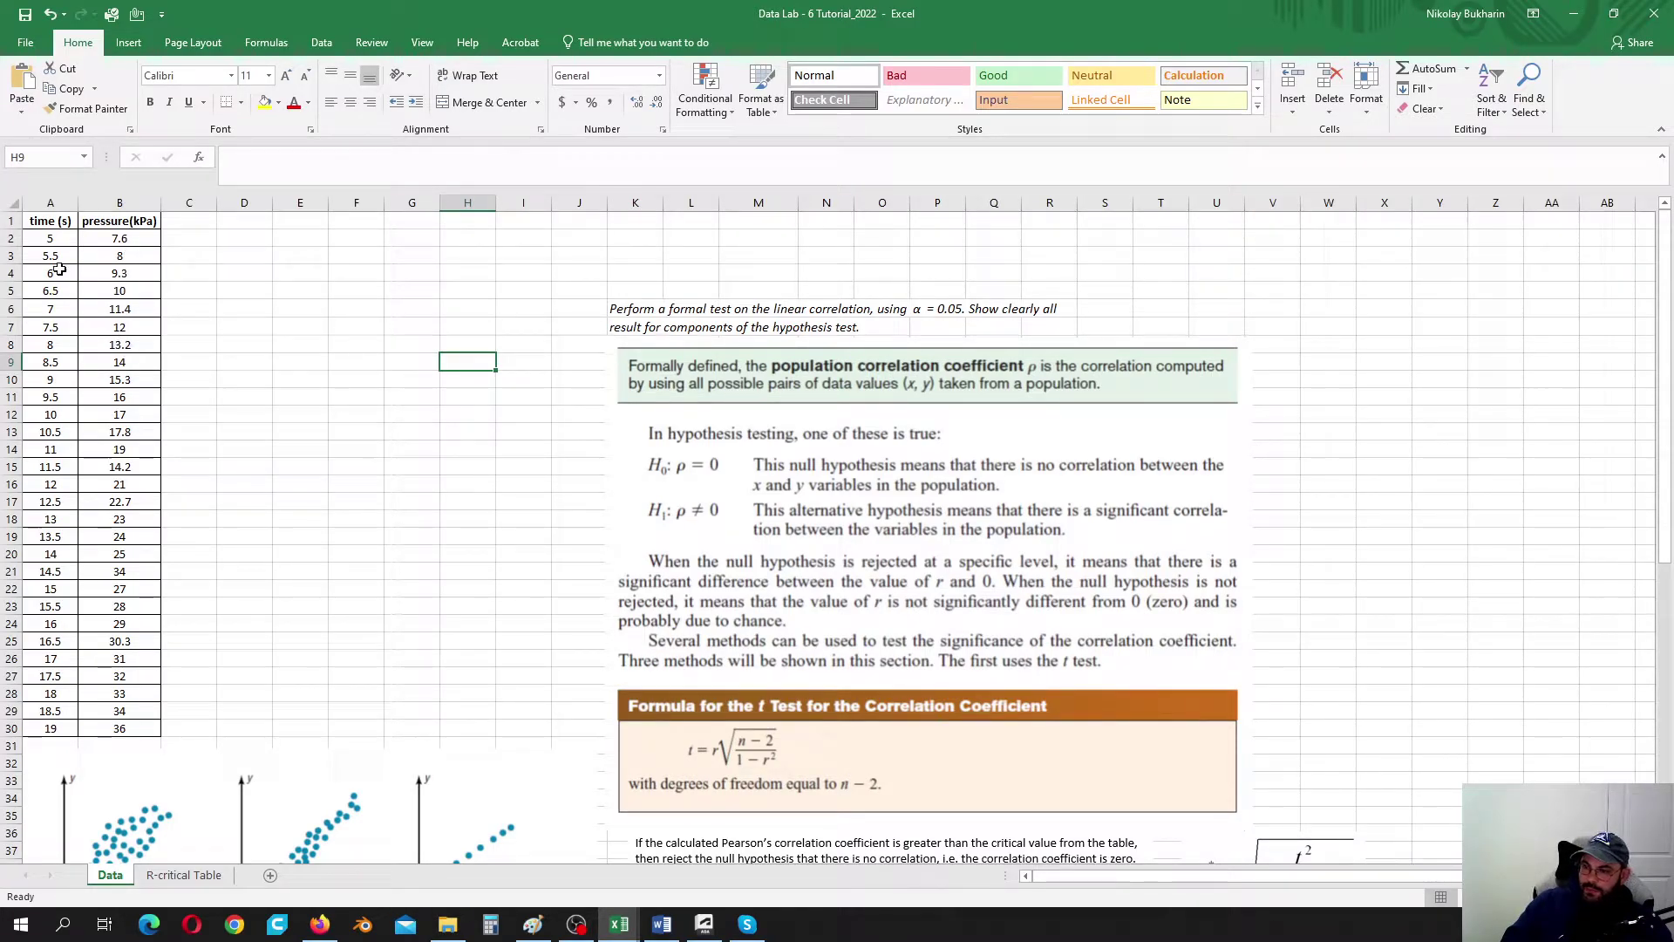
{"action": "left_click_drag", "start_coordinate": [49, 243], "coordinate": [122, 730]}
{"action": "left_click", "coordinate": [127, 43]}
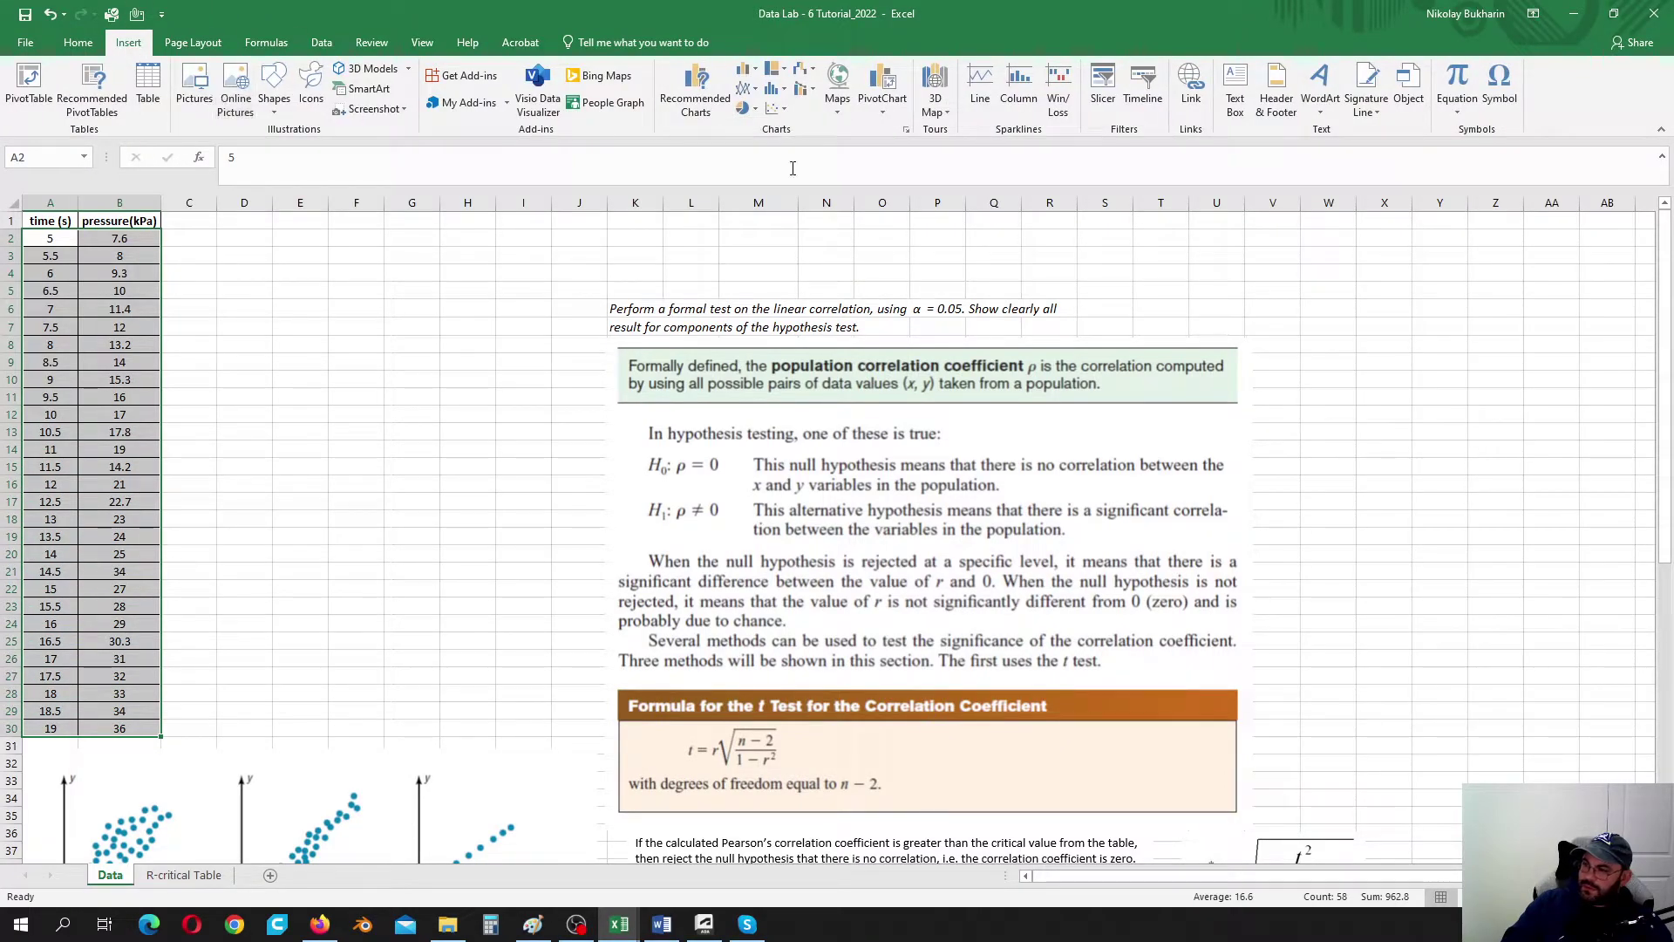
{"action": "left_click", "coordinate": [775, 109]}
{"action": "left_click", "coordinate": [787, 165]}
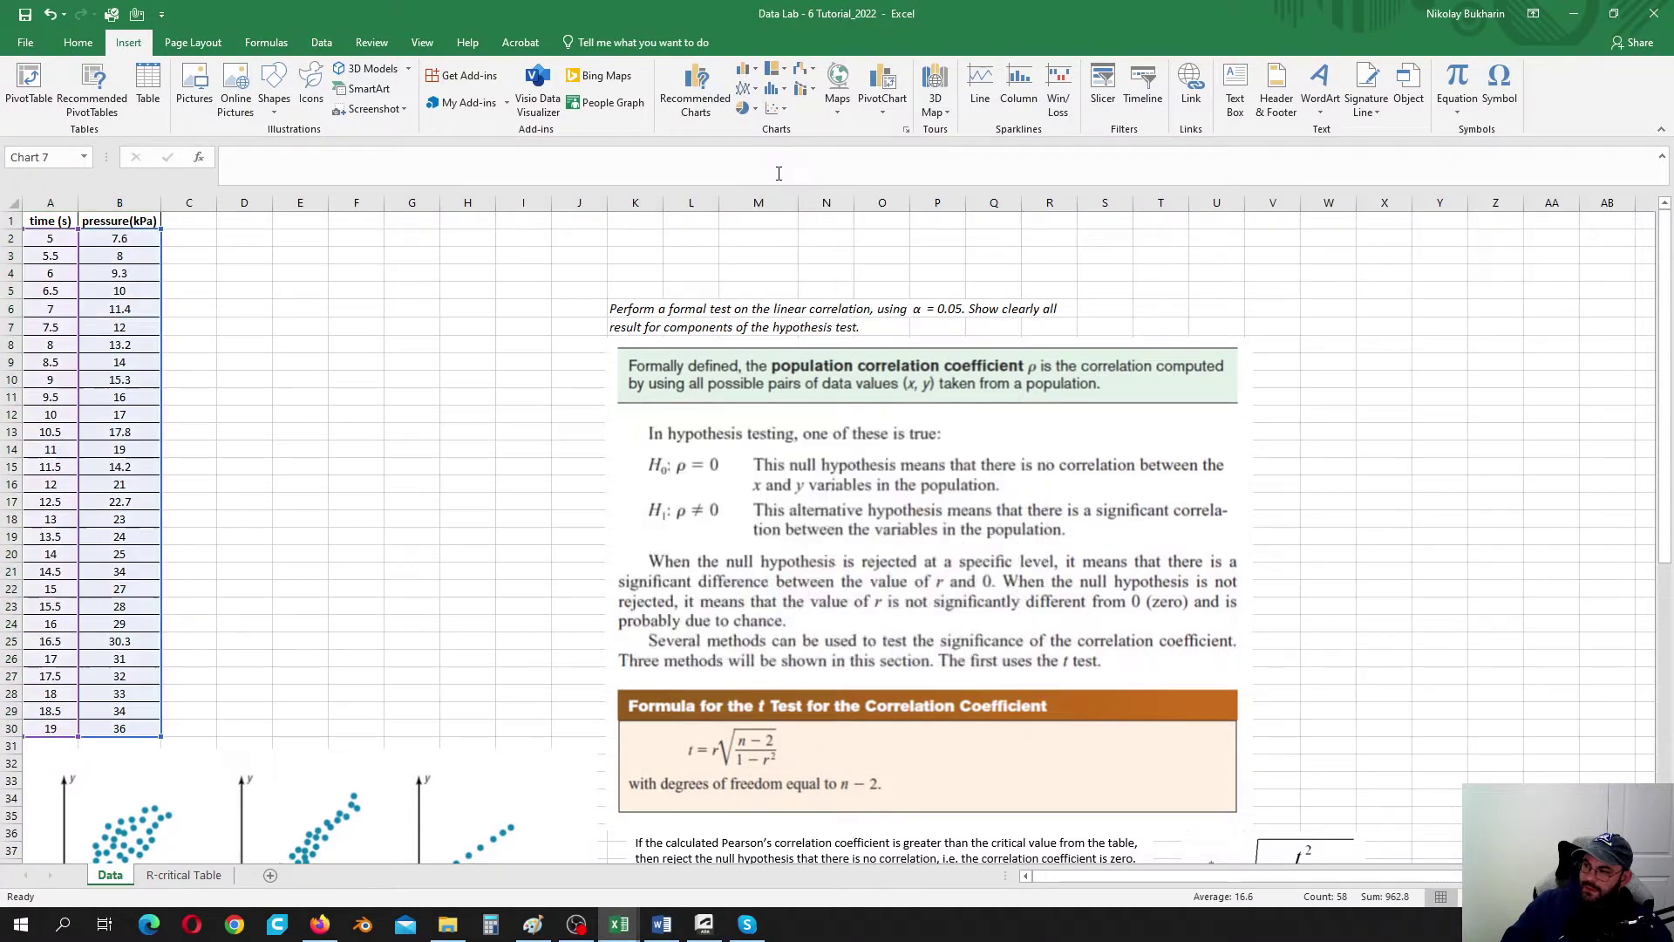
{"action": "left_click_drag", "start_coordinate": [891, 411], "coordinate": [436, 231]}
{"action": "left_click", "coordinate": [379, 252]}
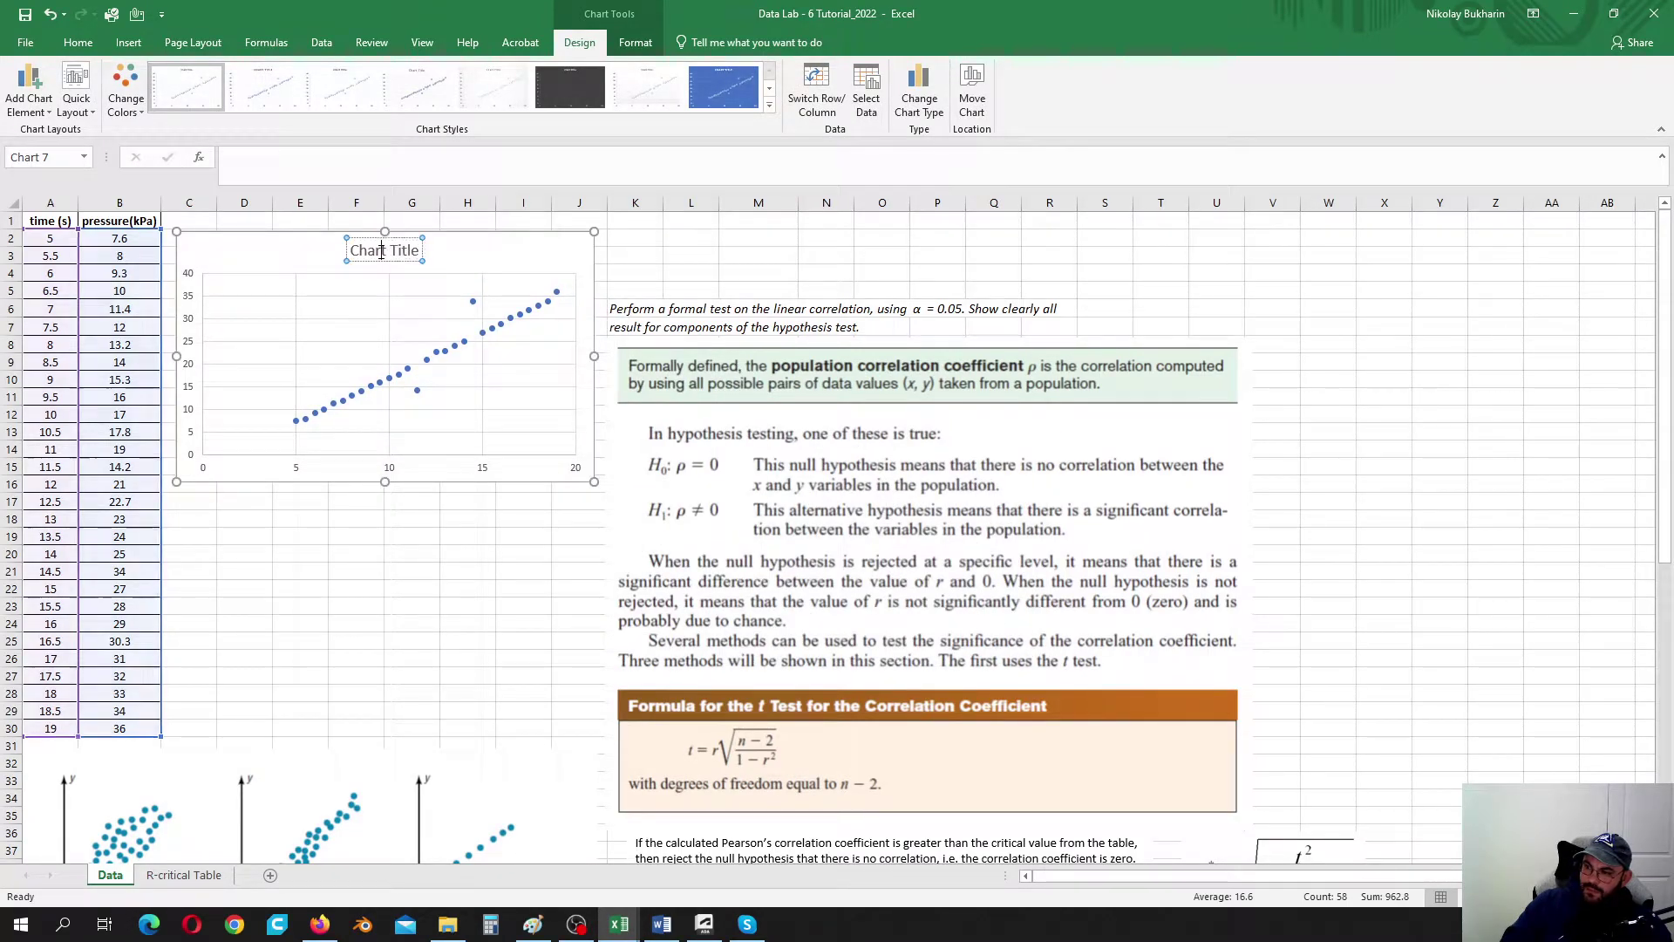
Step: Rename the chart title to 'Pressure' and add the horizontal axis title 'Time (s)'
{"action": "triple_click", "coordinate": [381, 255]}
{"action": "type", "text": "Pr"}
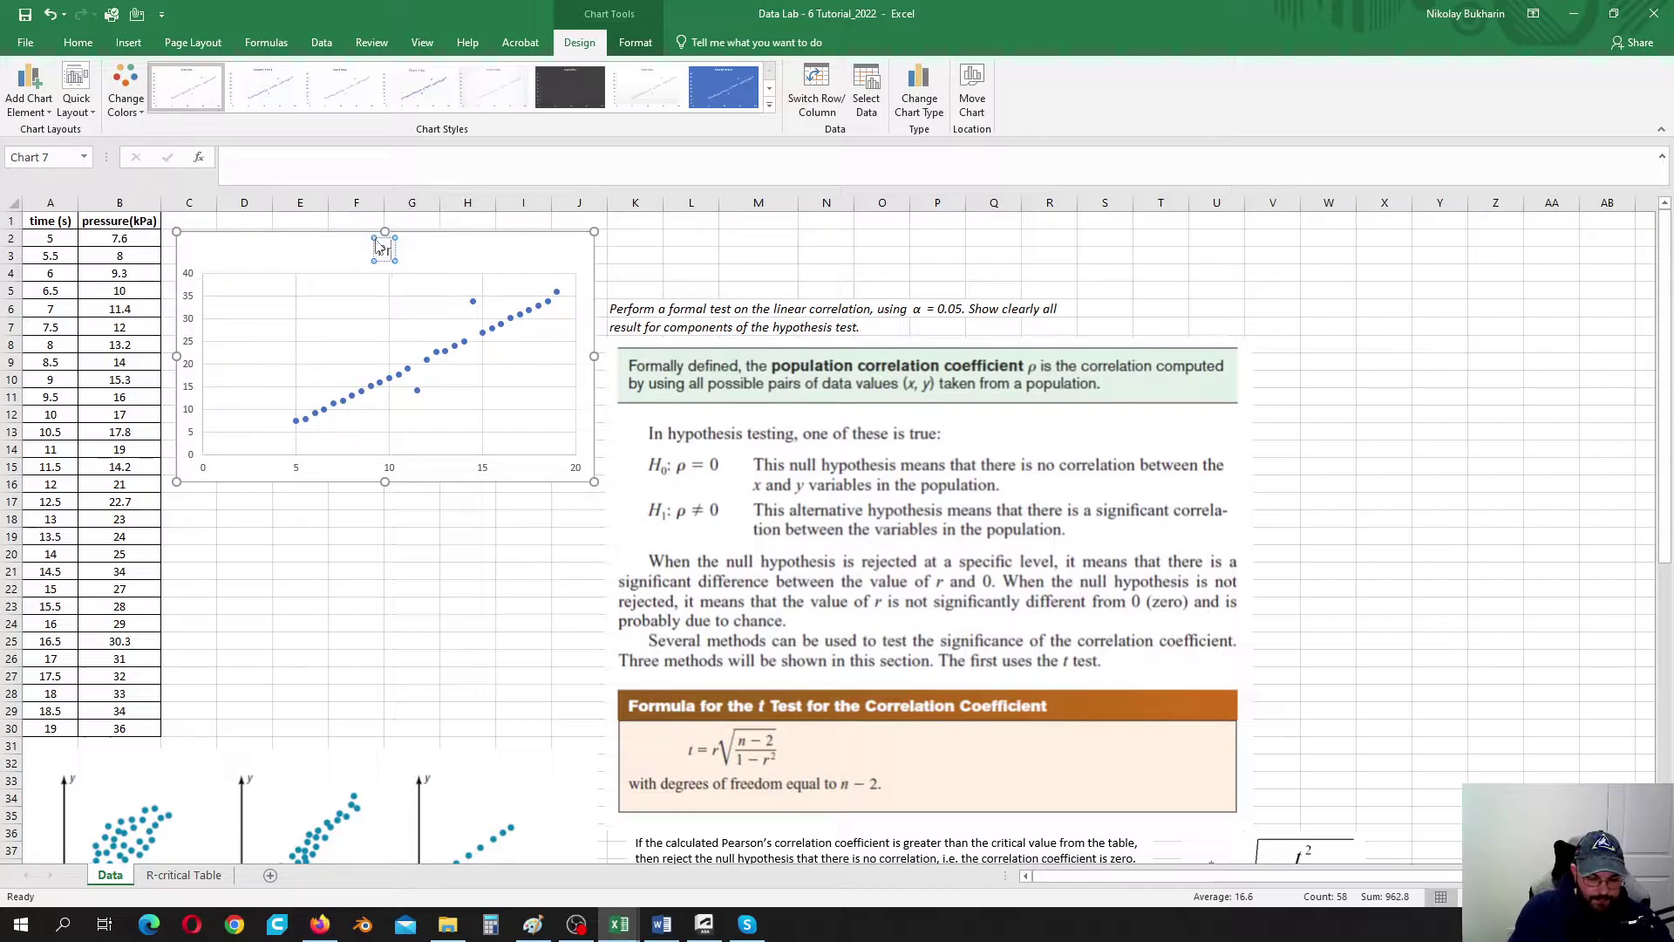
{"action": "type", "text": "essure"}
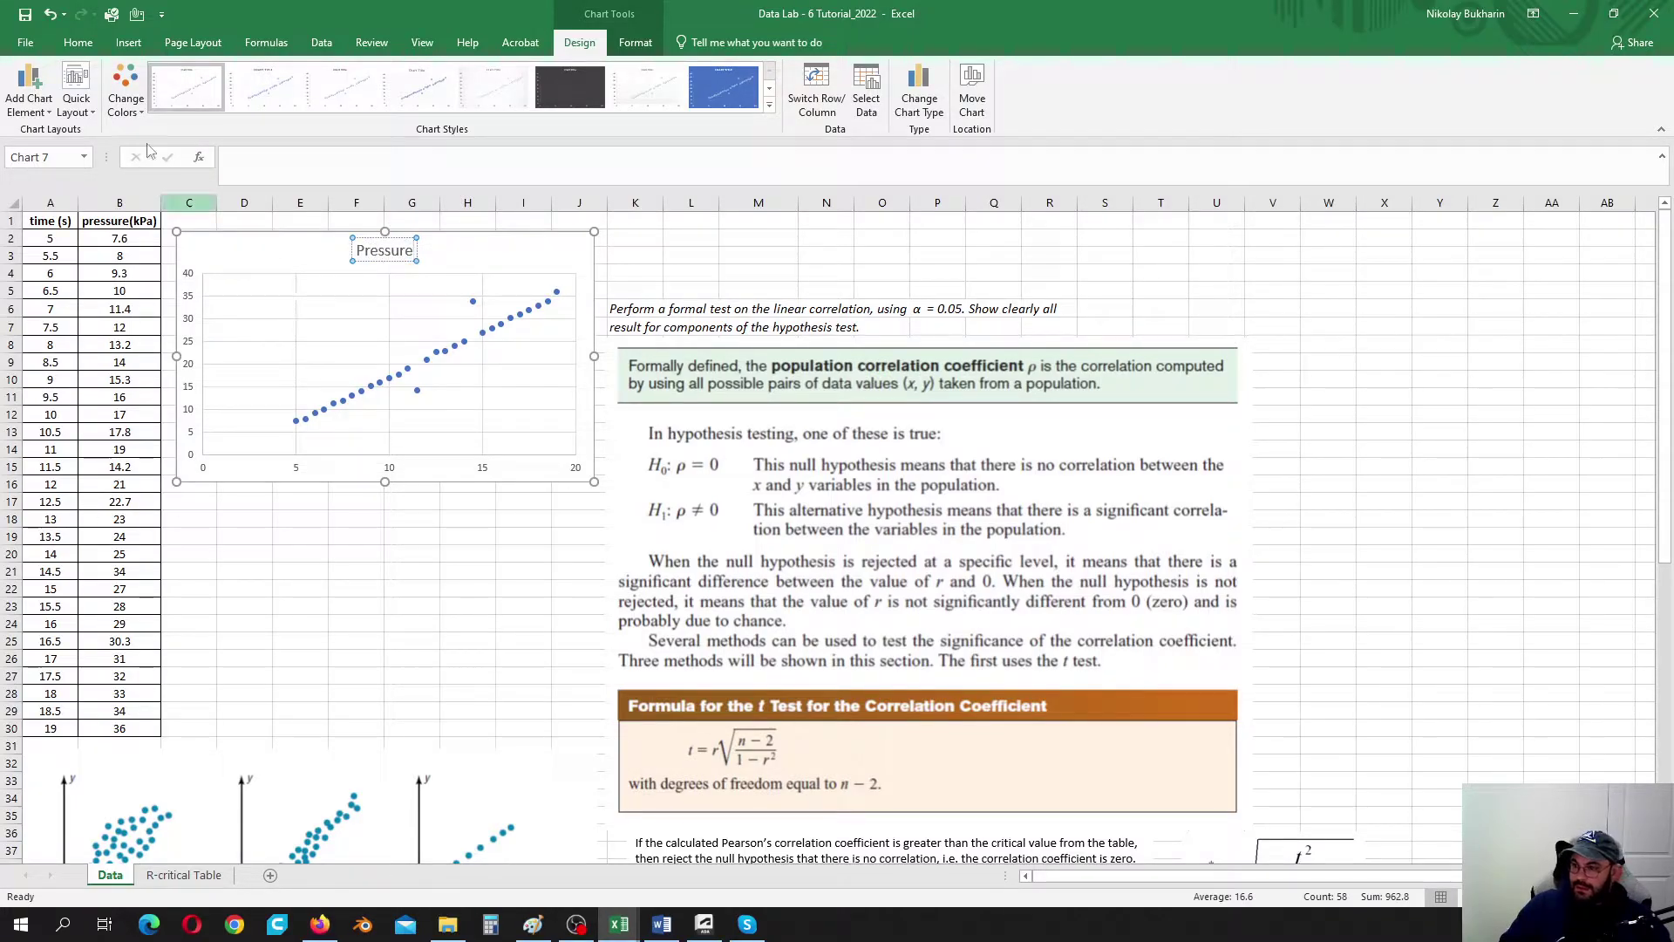
{"action": "left_click", "coordinate": [29, 101]}
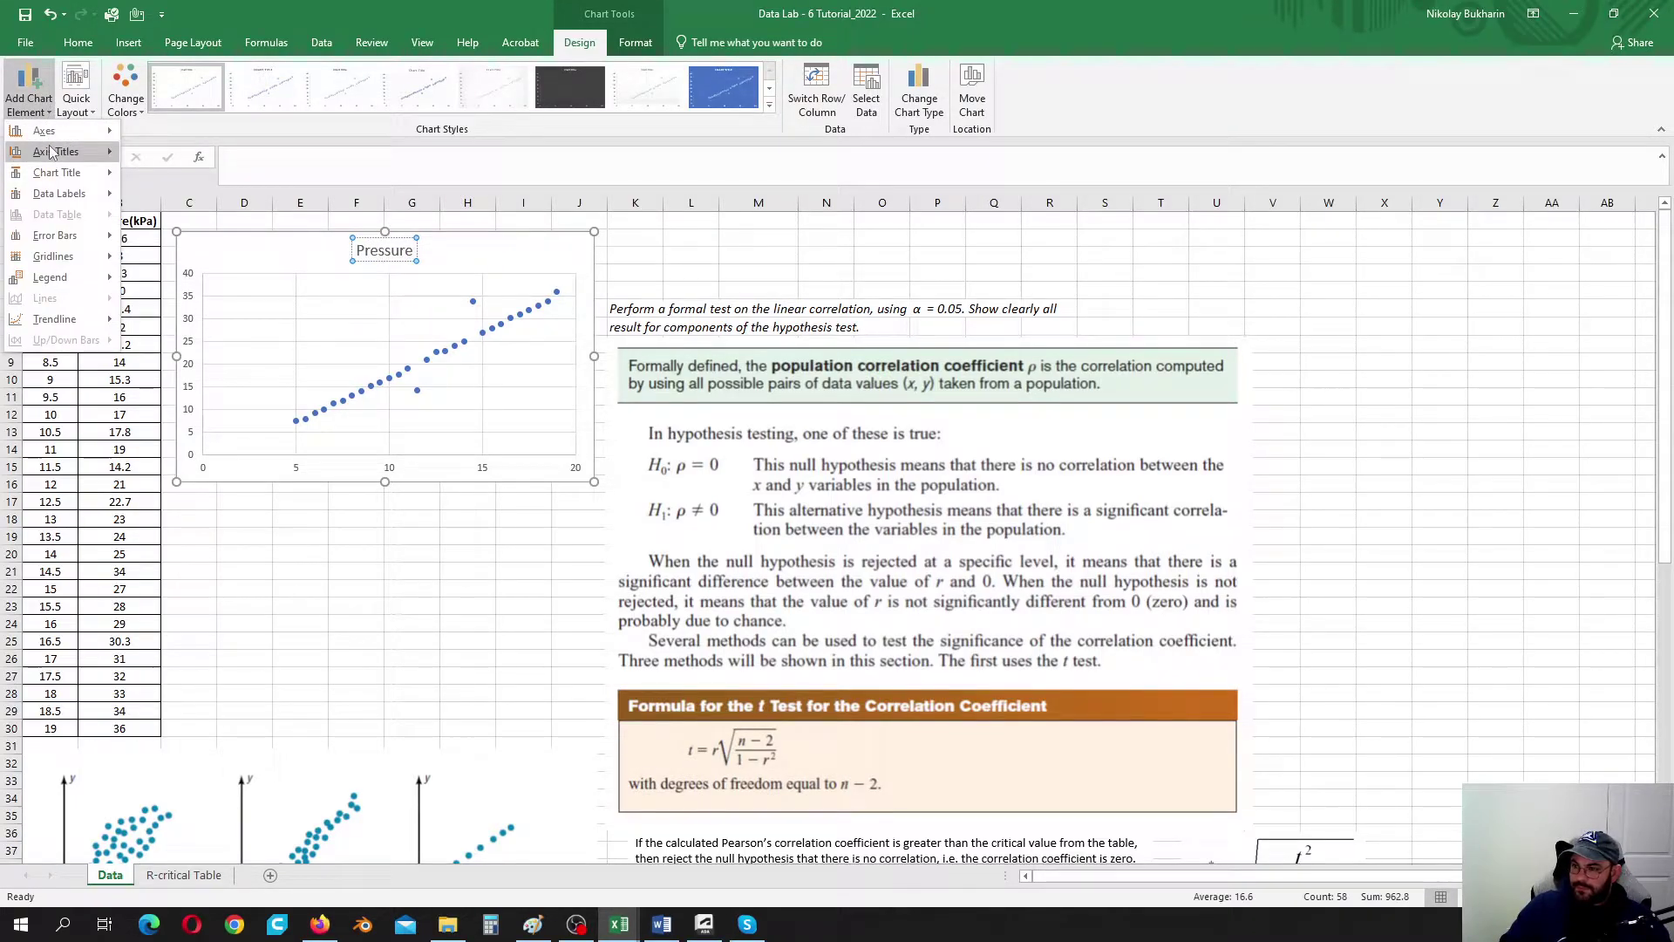
{"action": "mouse_move", "coordinate": [55, 153]}
{"action": "left_click", "coordinate": [161, 163]}
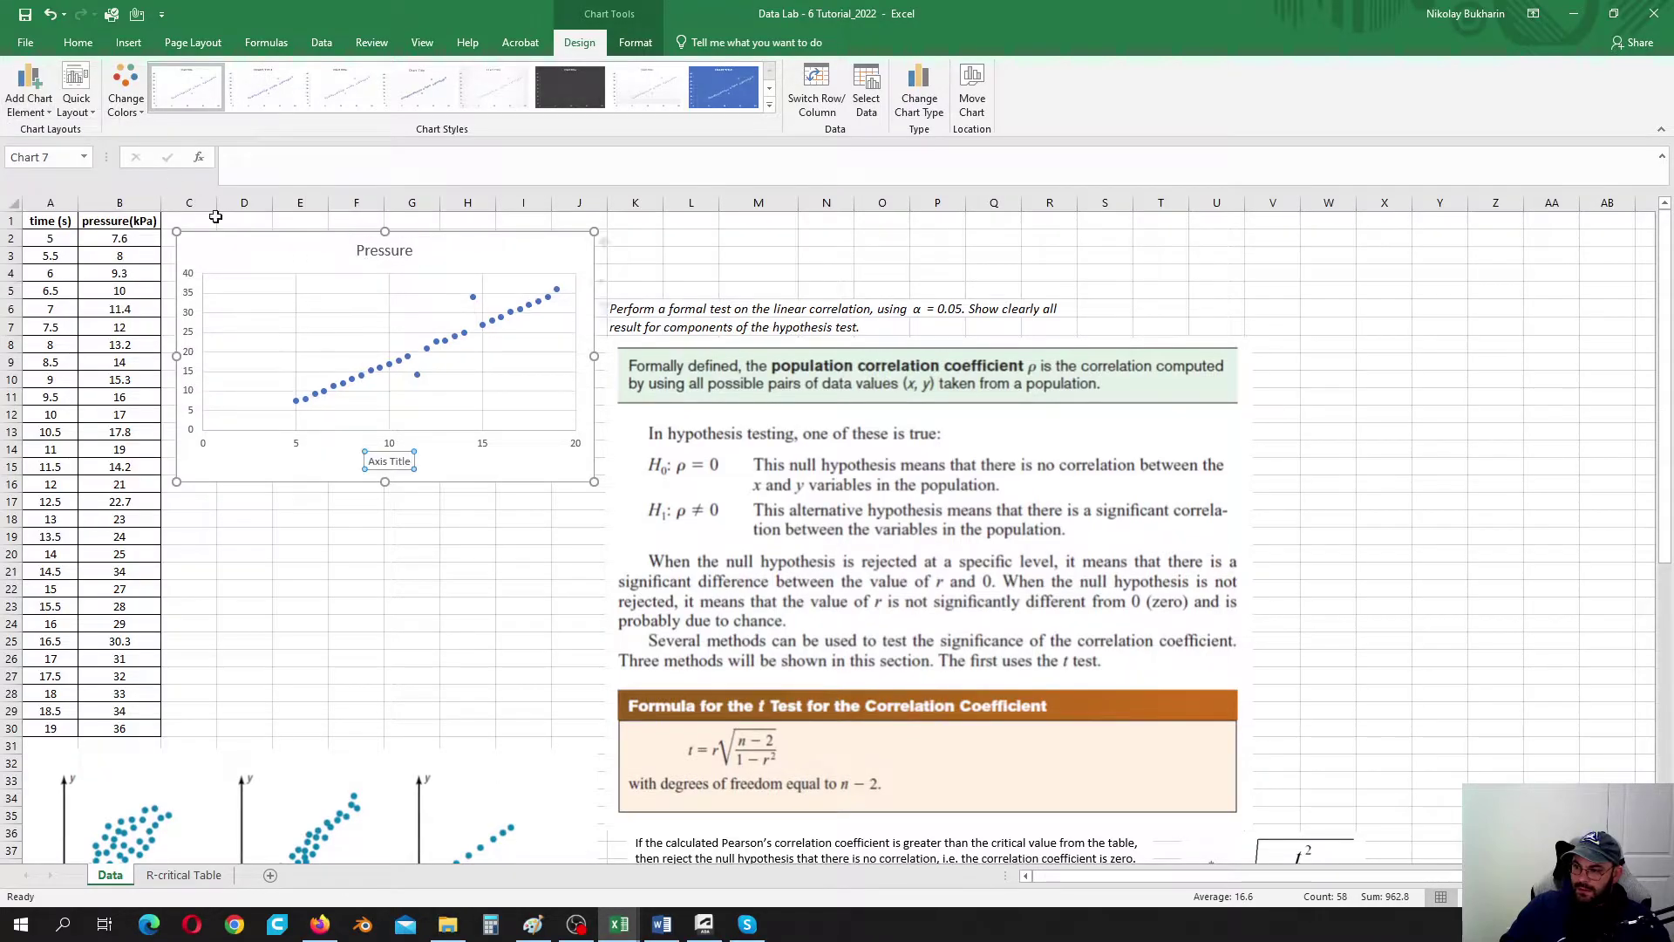
{"action": "triple_click", "coordinate": [393, 463]}
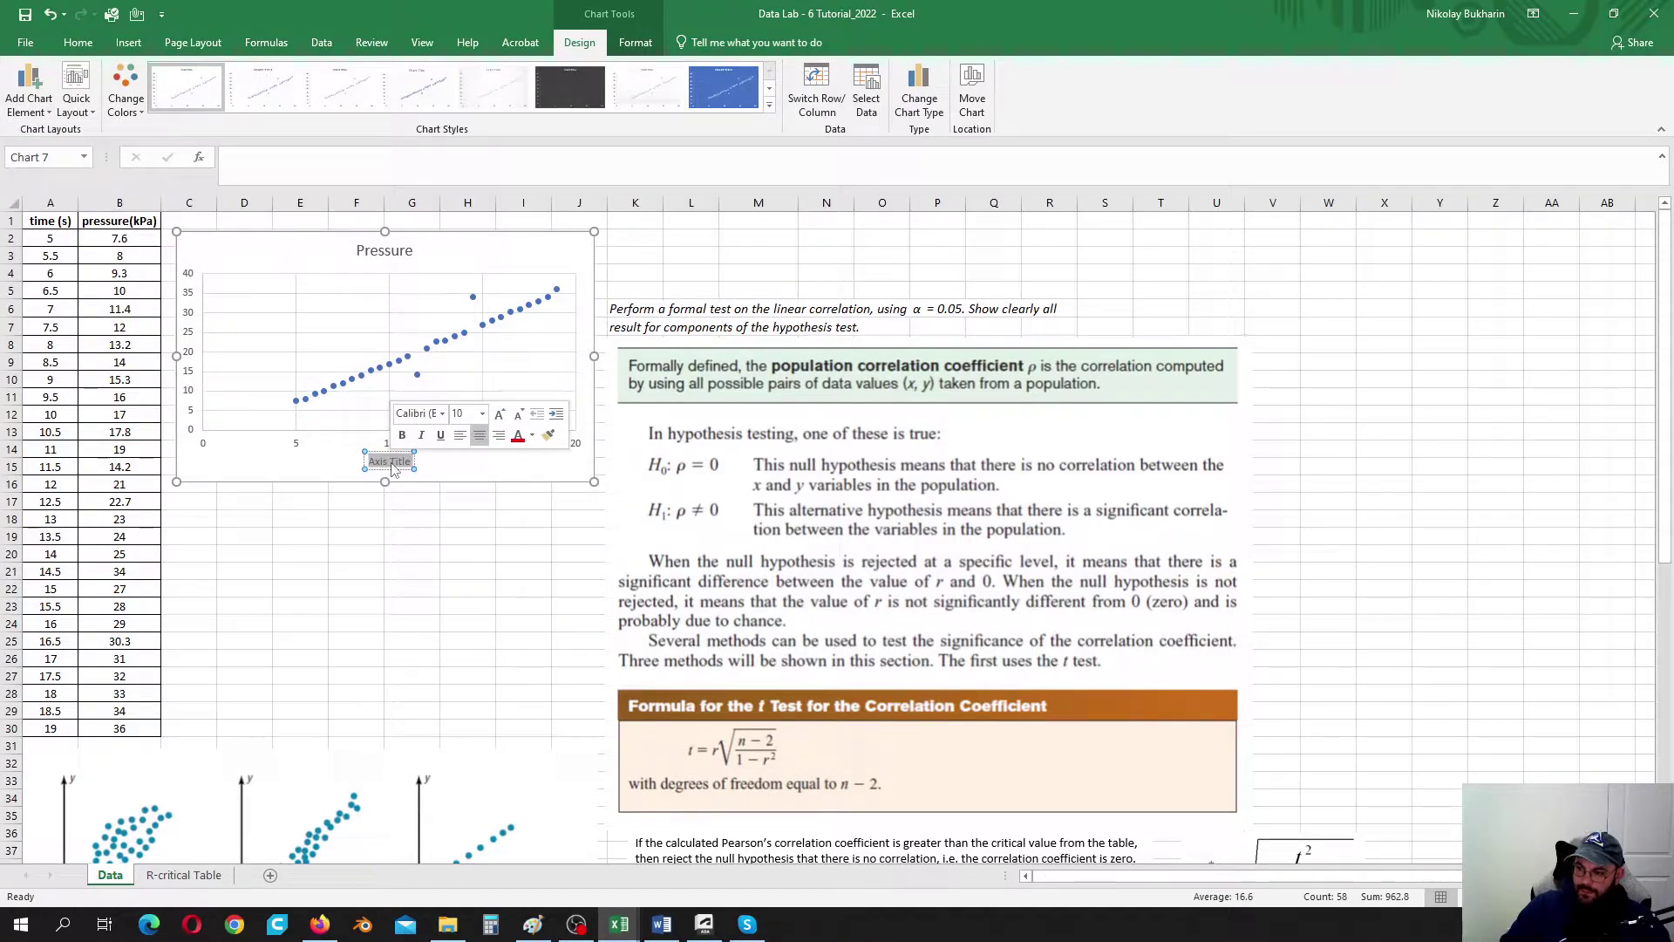
{"action": "type", "text": "Time (s)"}
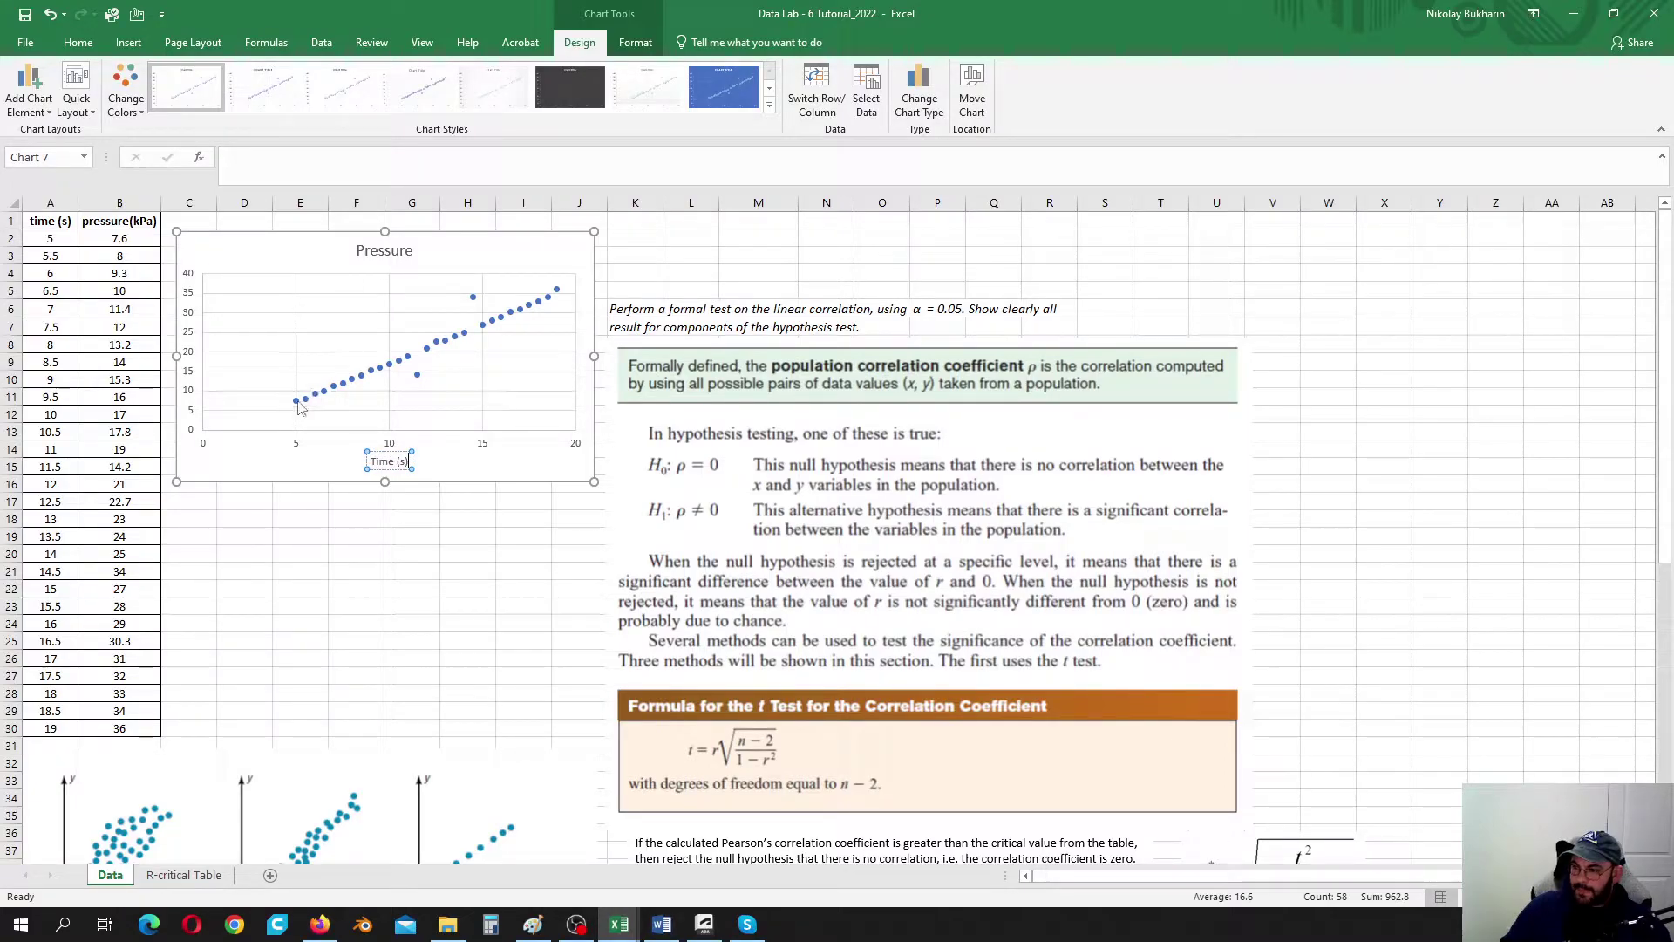
Step: Add the vertical axis title 'Pressure (kPa)' to the chart
{"action": "left_click", "coordinate": [46, 114]}
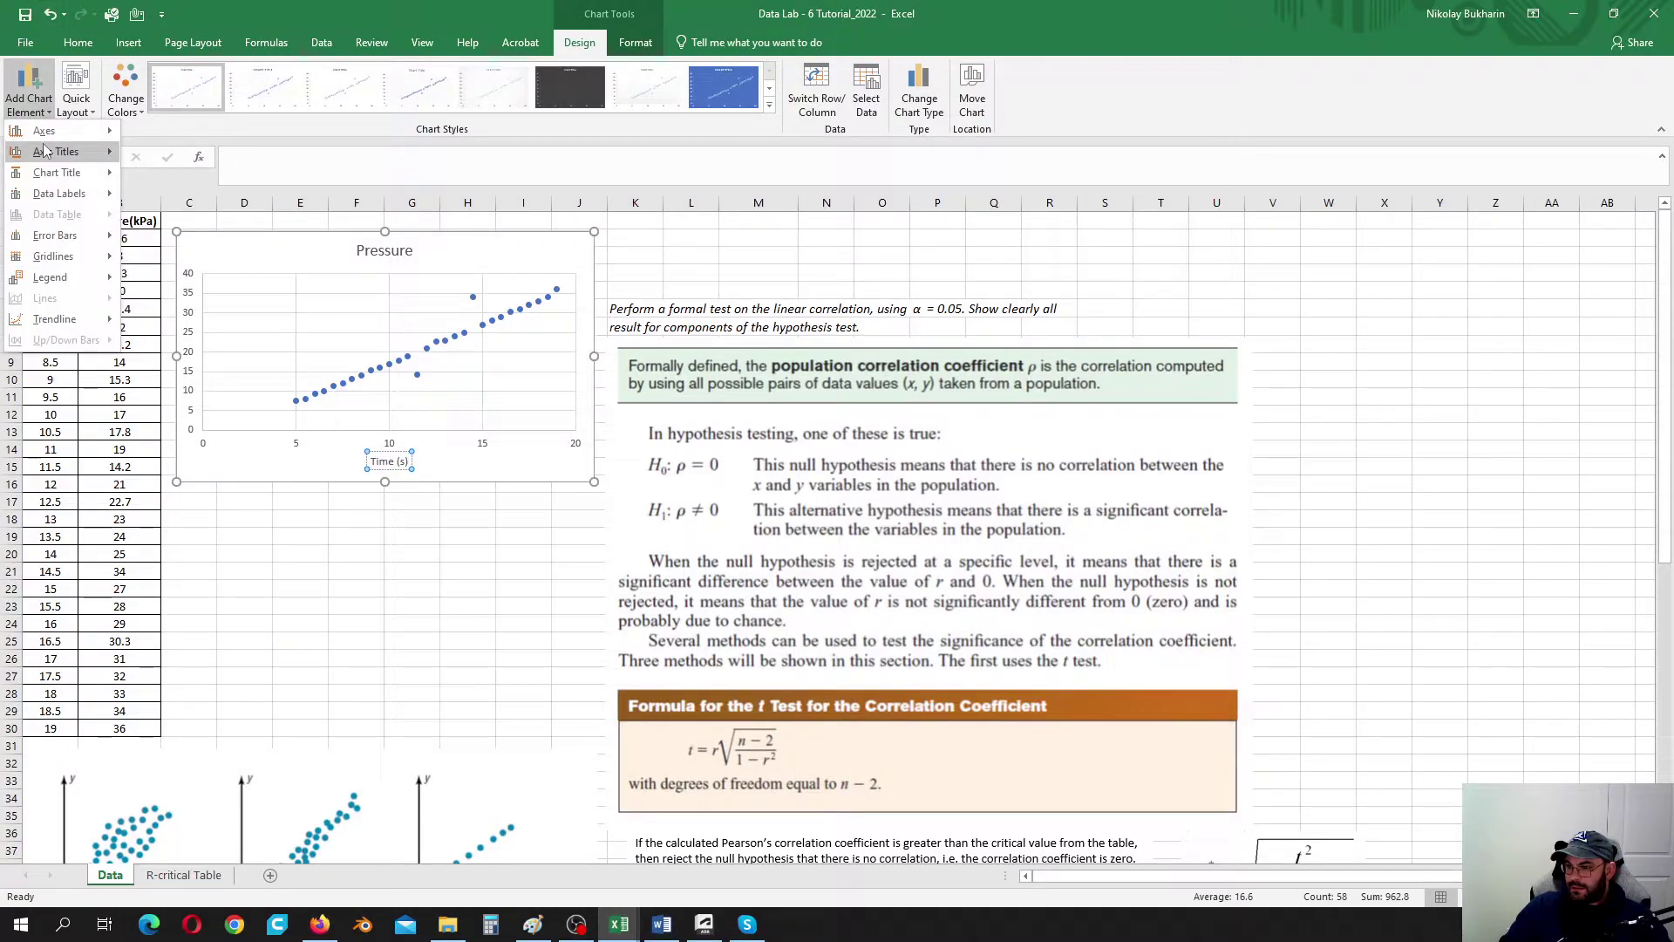
{"action": "mouse_move", "coordinate": [56, 152]}
{"action": "left_click", "coordinate": [157, 193]}
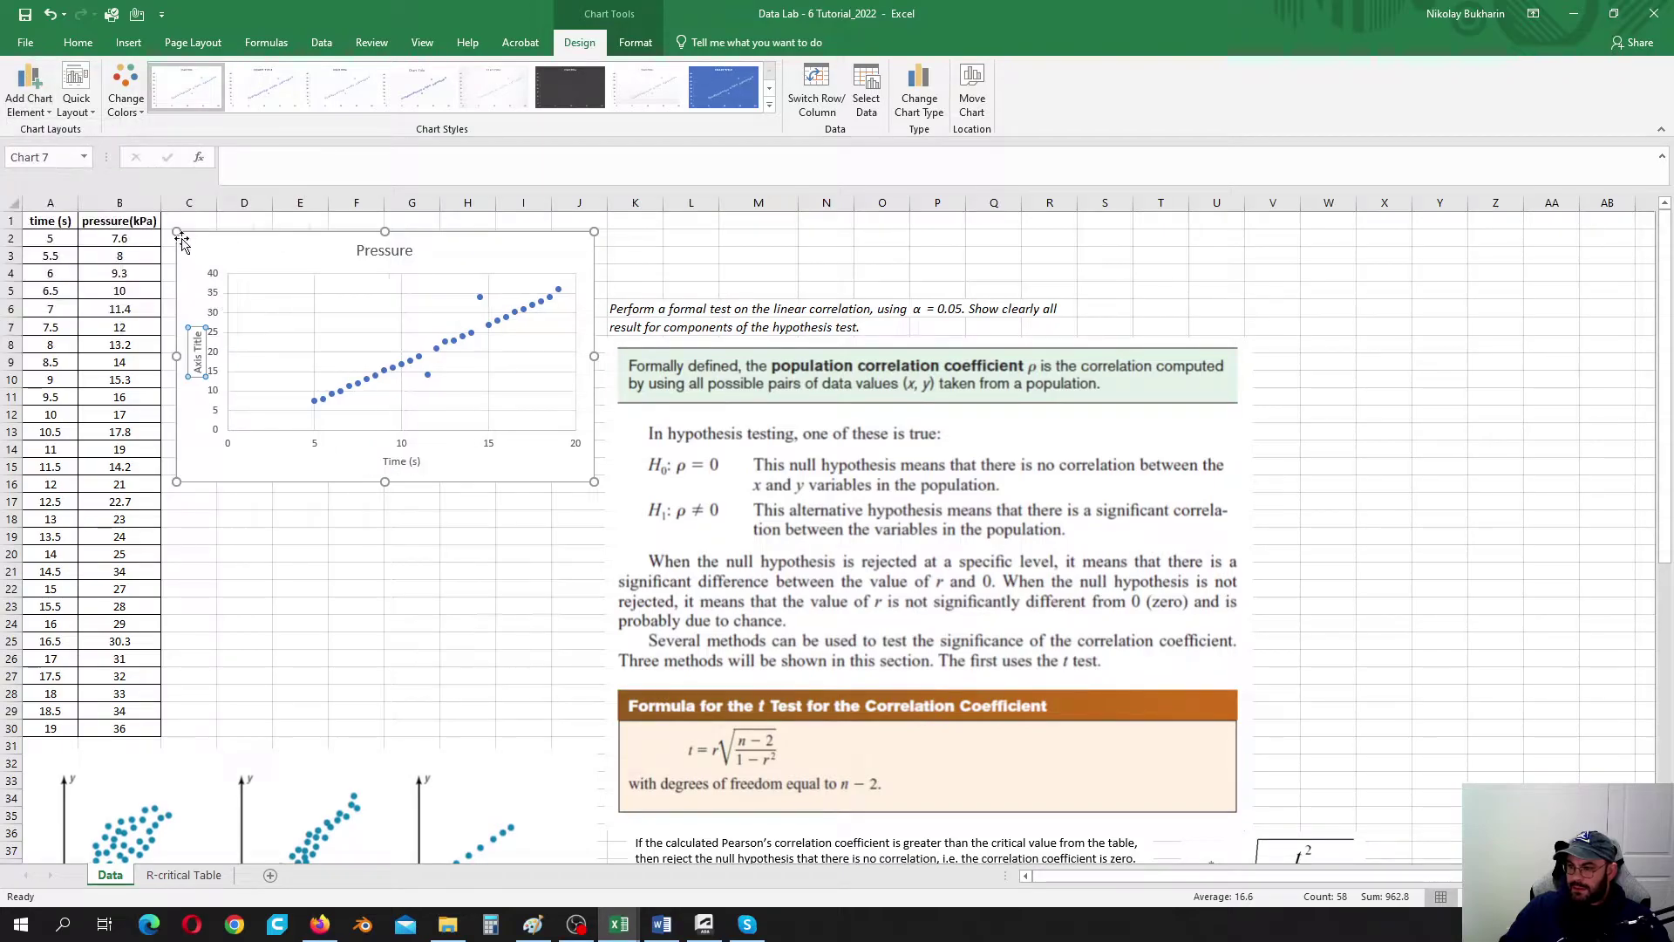
{"action": "triple_click", "coordinate": [196, 353]}
{"action": "type", "text": "Pressure"}
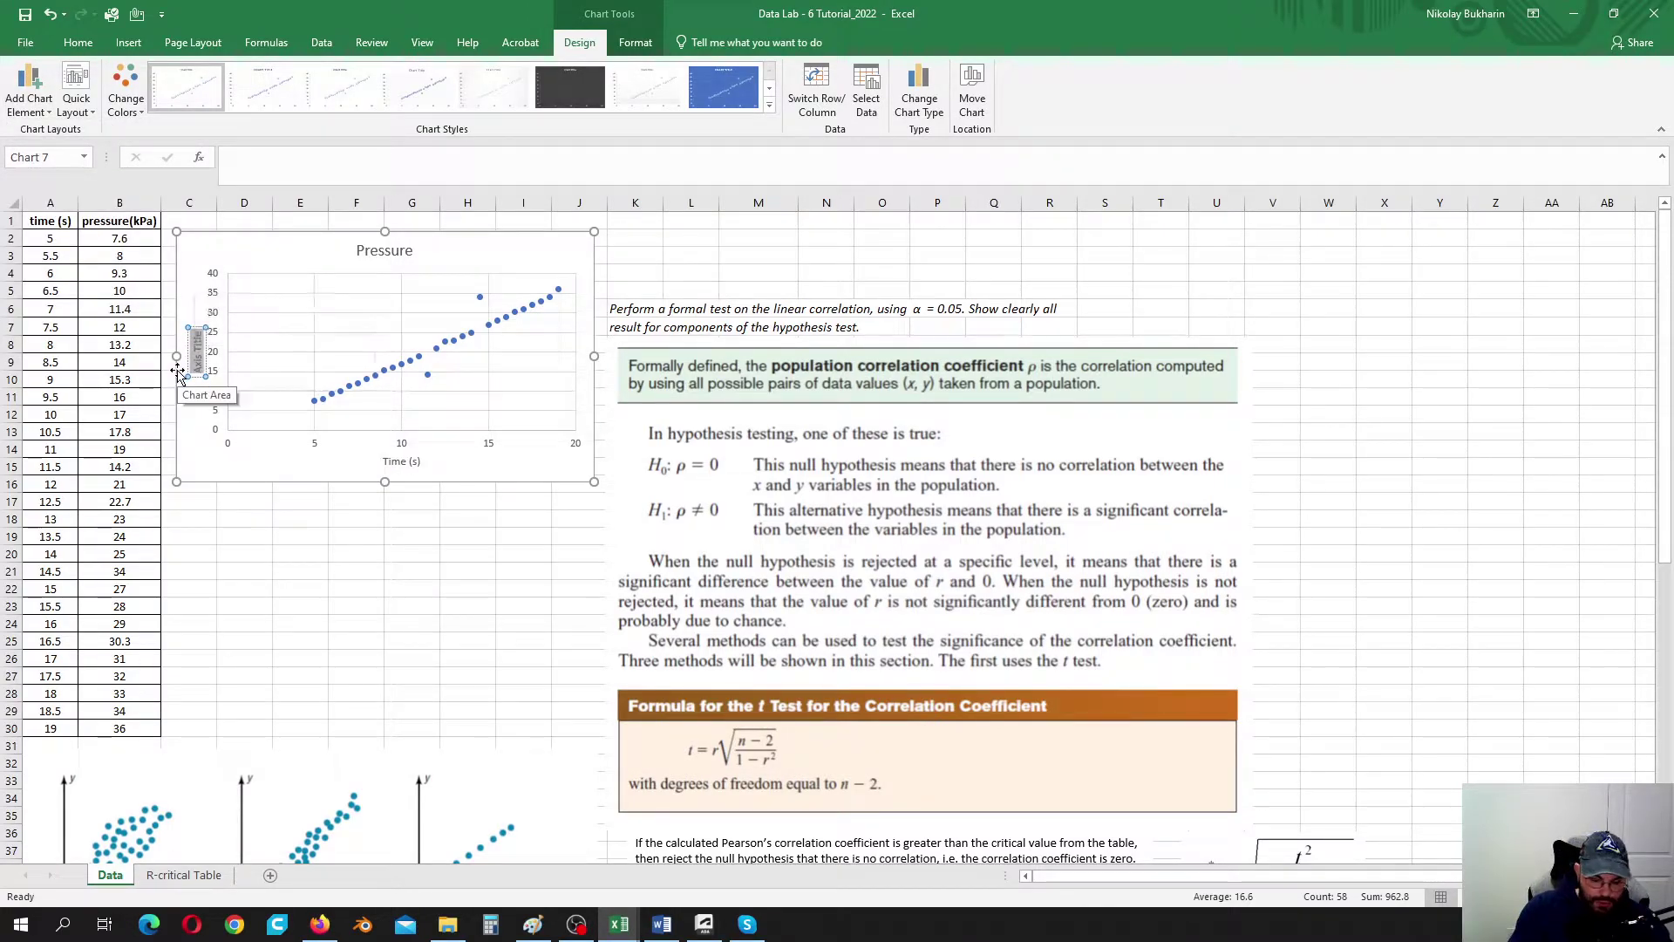
{"action": "type", "text": " (kPa)"}
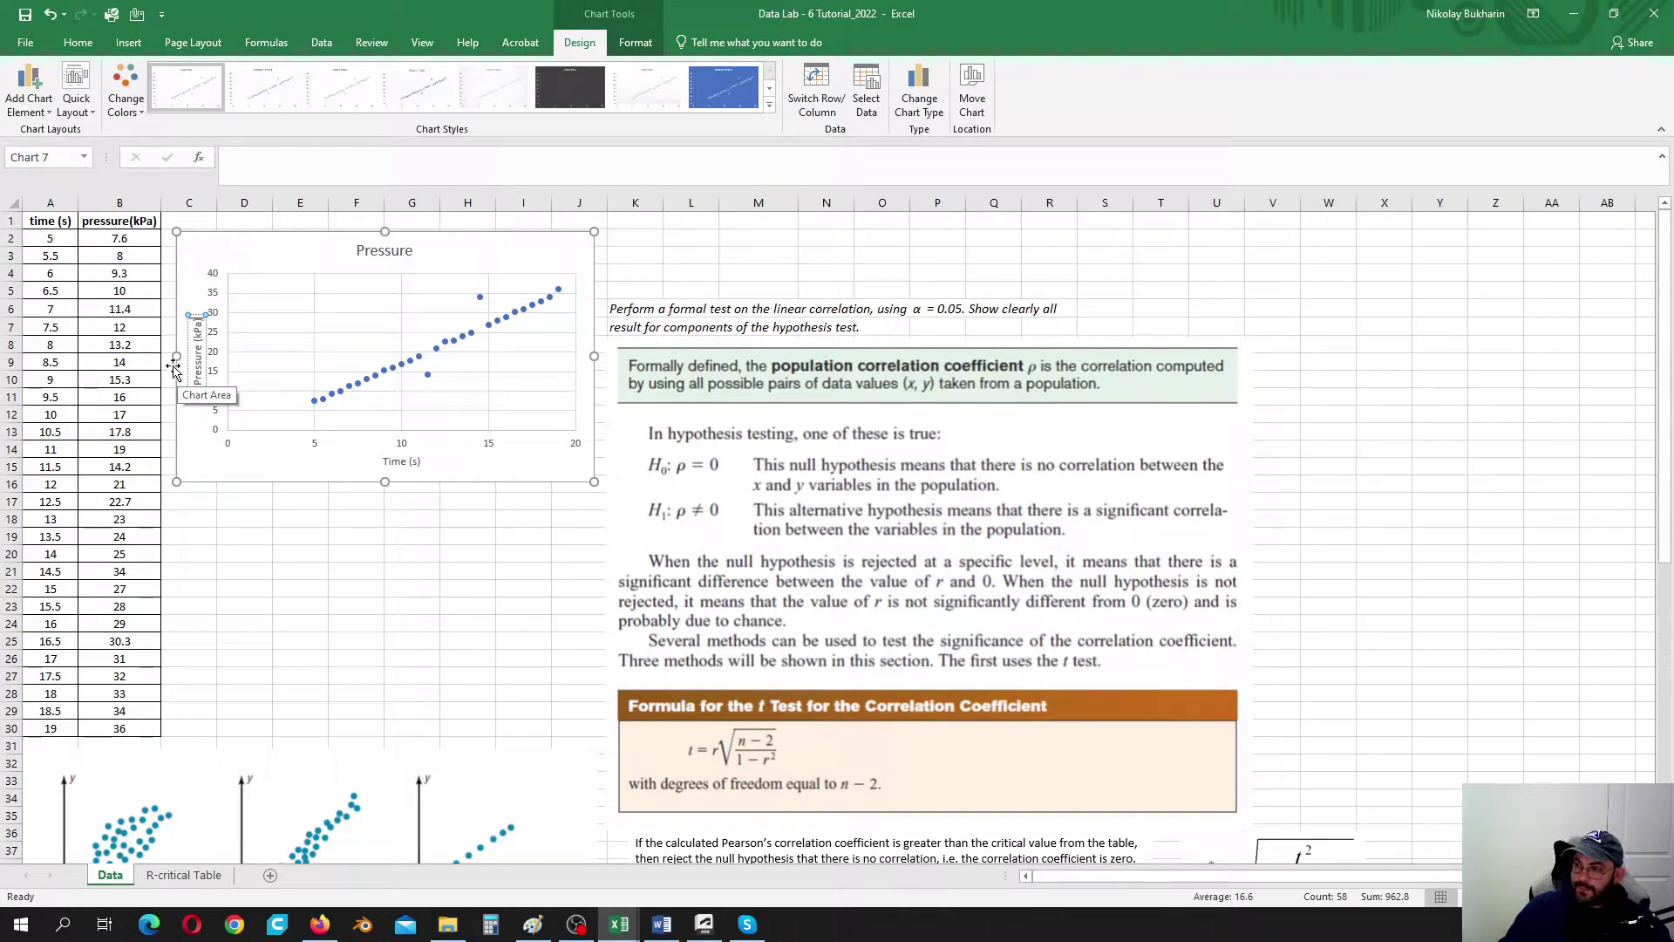
{"action": "left_click", "coordinate": [480, 532]}
{"action": "left_click", "coordinate": [480, 458]}
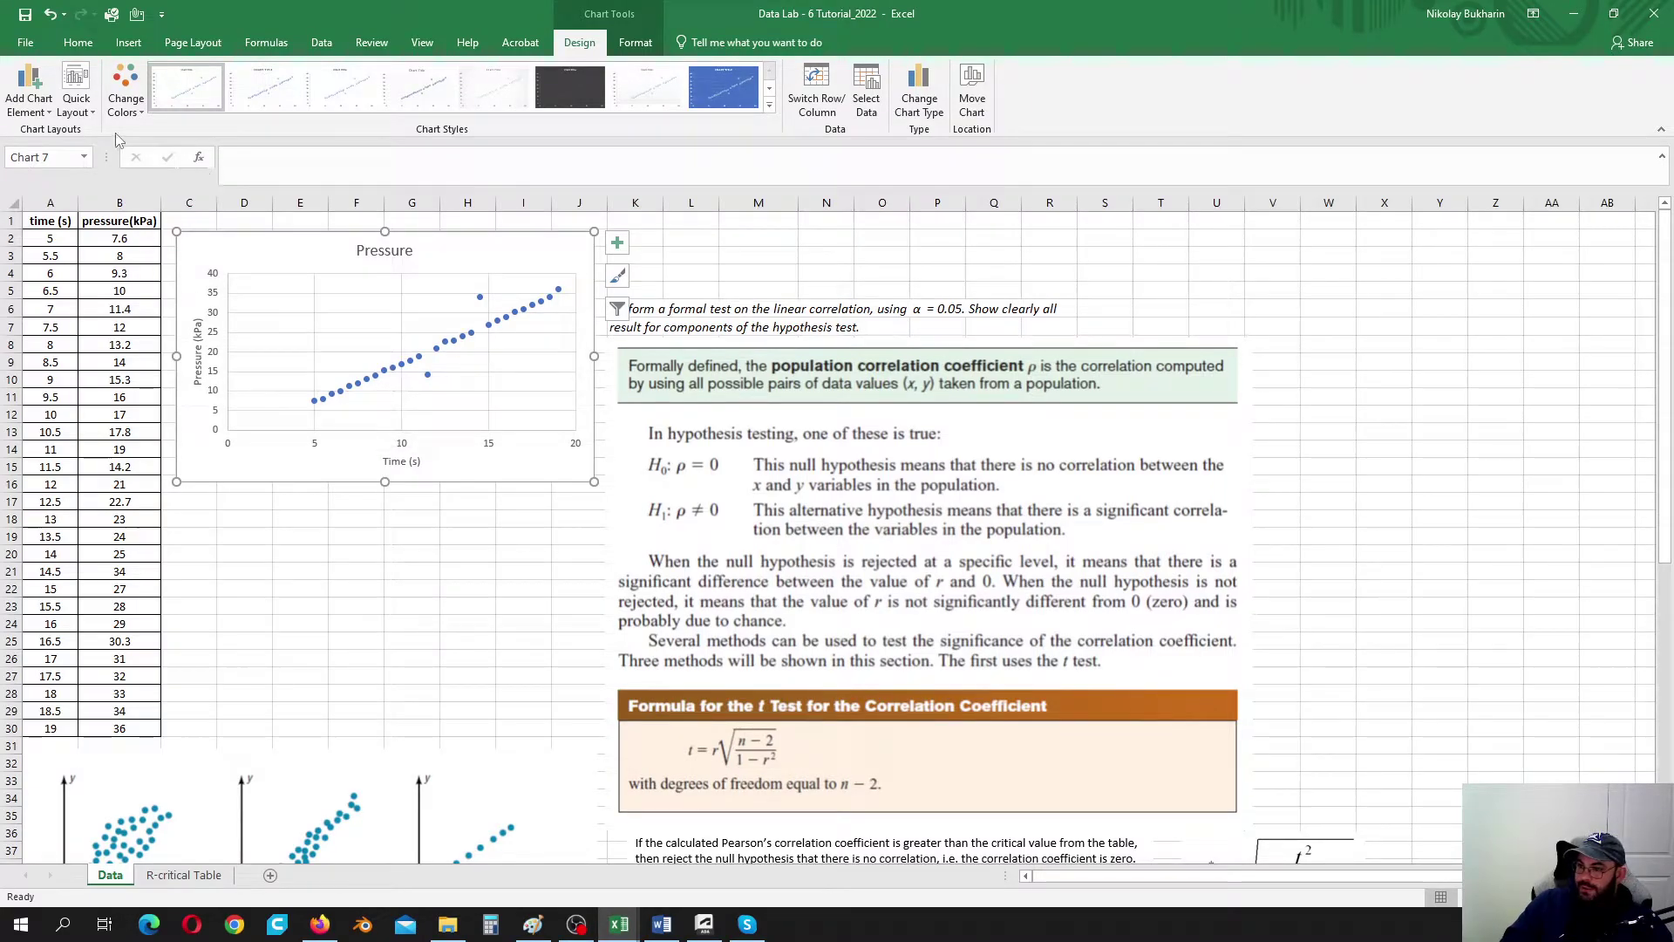
{"action": "left_click", "coordinate": [29, 97]}
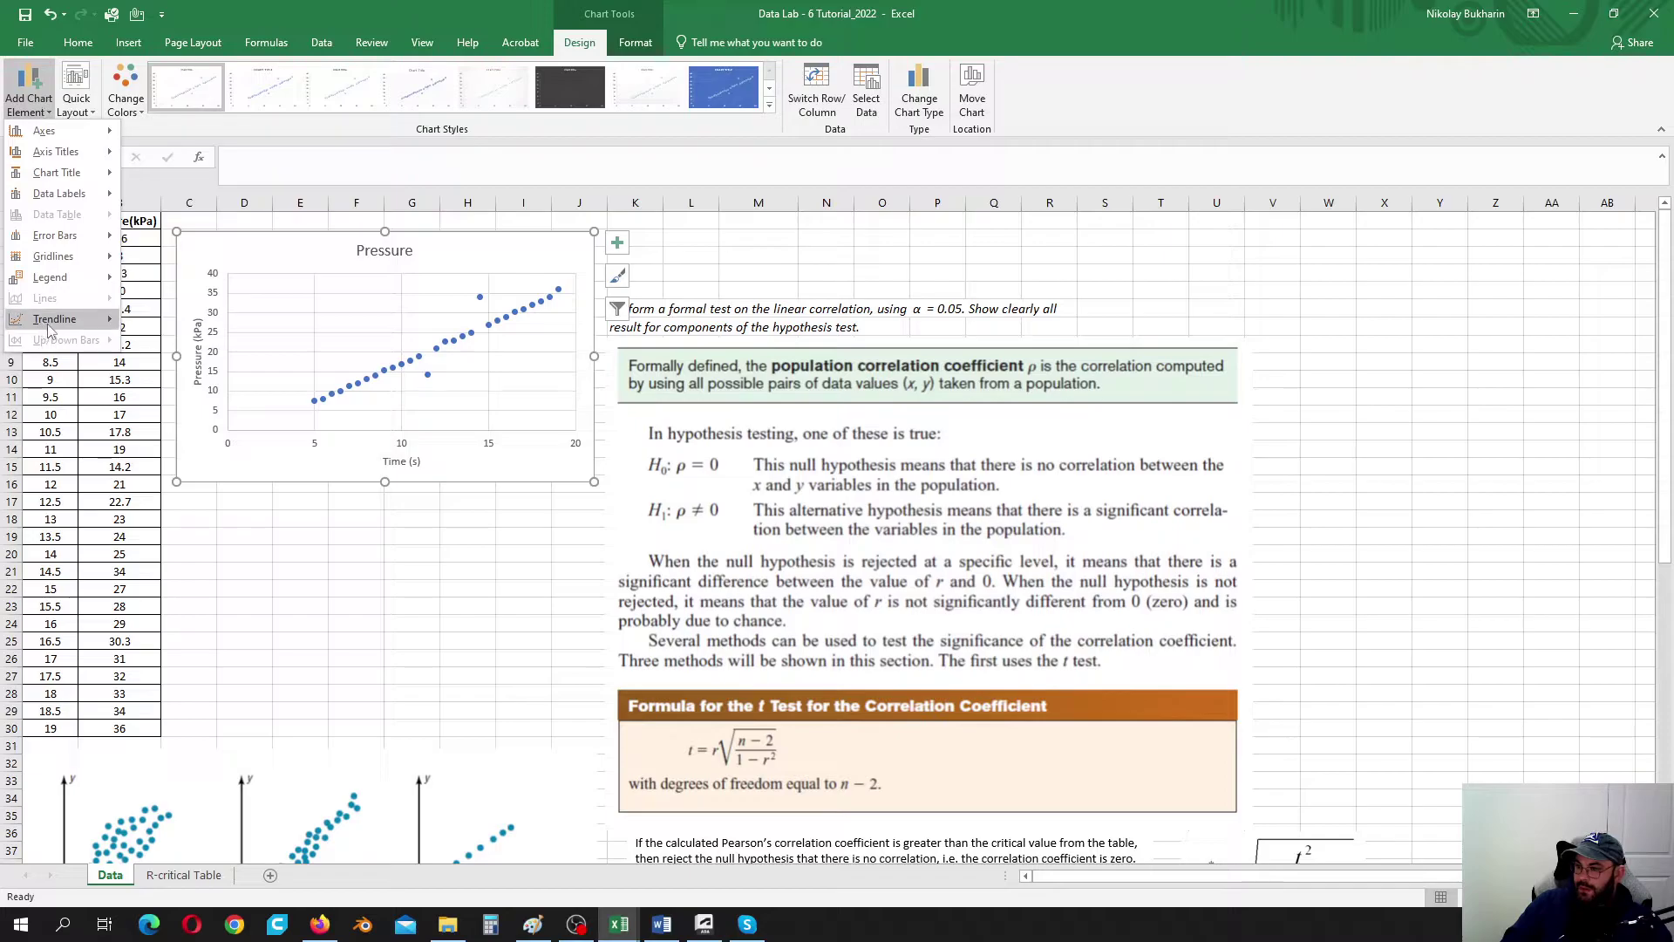
Step: Add a linear trendline through the pressure points and open its Format Trendline pane
{"action": "mouse_move", "coordinate": [63, 327]}
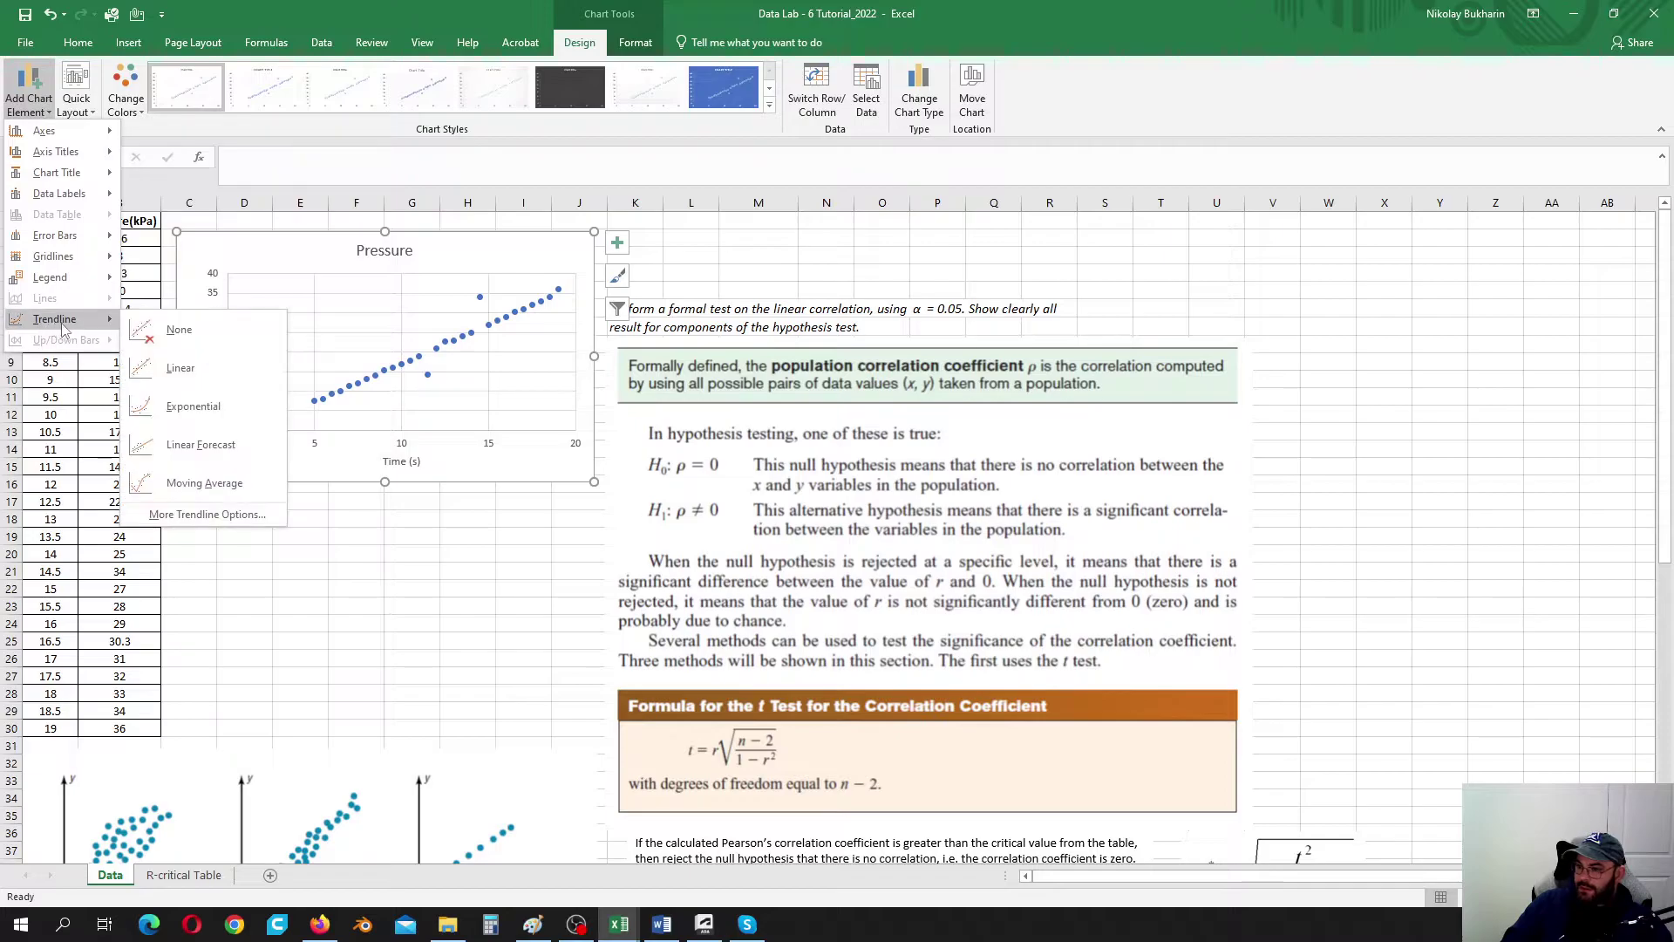
{"action": "left_click", "coordinate": [178, 370]}
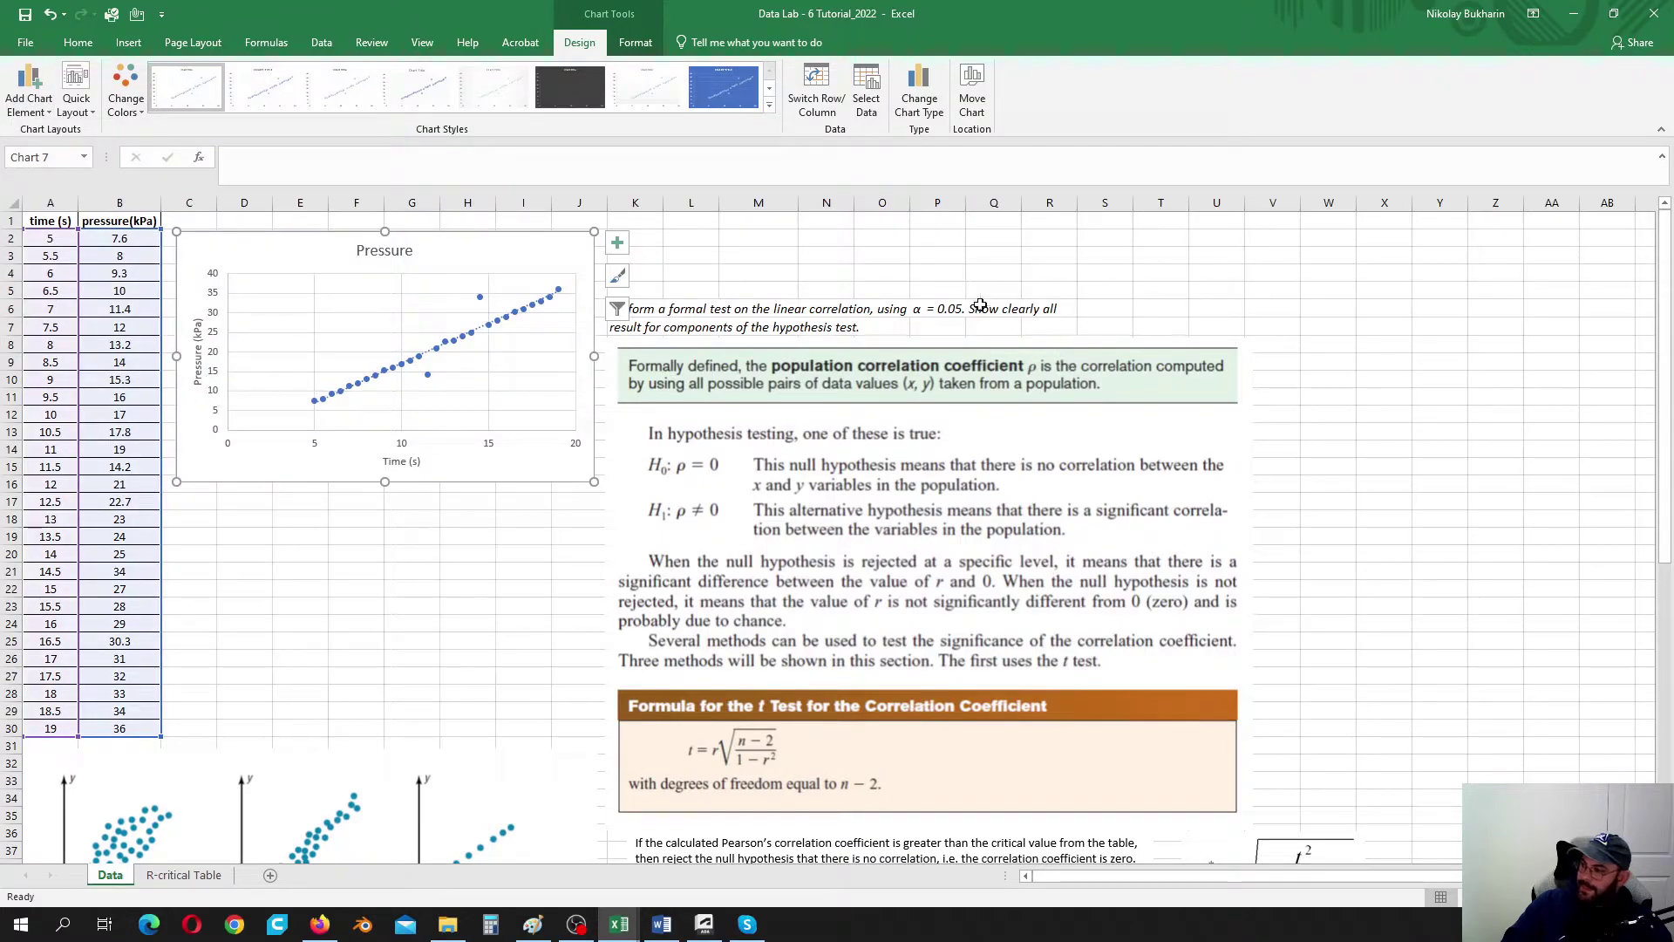
{"action": "left_click", "coordinate": [428, 358]}
{"action": "double_click", "coordinate": [428, 357]}
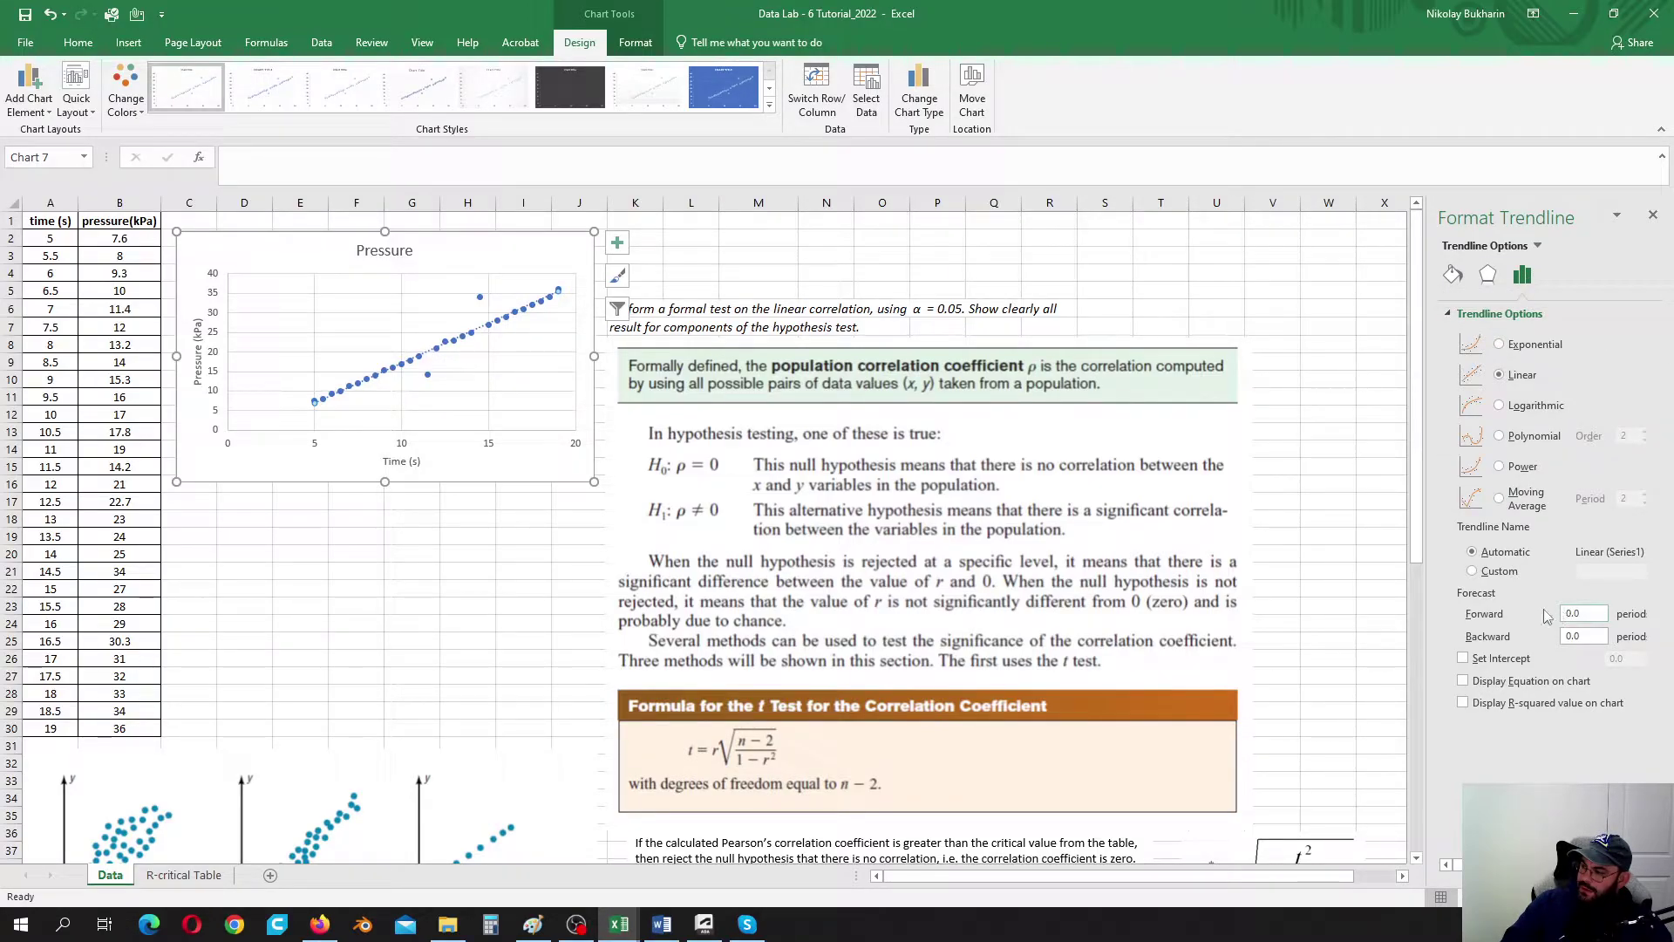
Step: Display the equation y = 2.0437x - 3.3249 and R² = 0.9559, placed at the chart's upper left
{"action": "left_click", "coordinate": [1463, 683]}
{"action": "left_click", "coordinate": [1463, 704]}
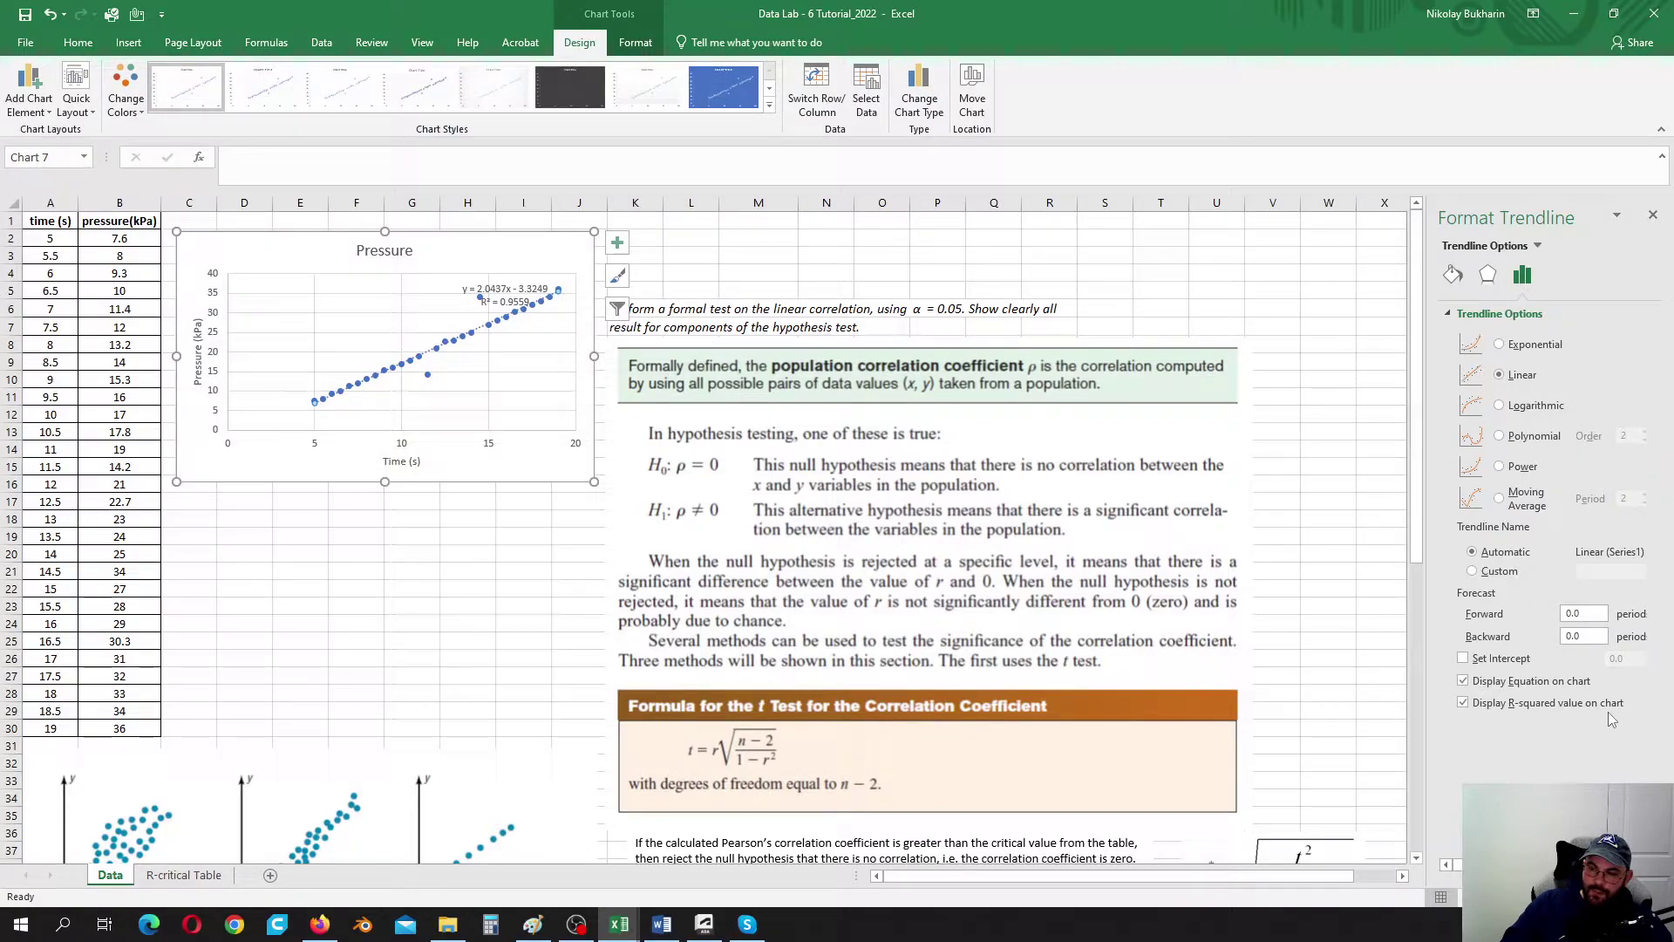
{"action": "left_click", "coordinate": [529, 288]}
{"action": "left_click_drag", "start_coordinate": [529, 287], "coordinate": [382, 291]}
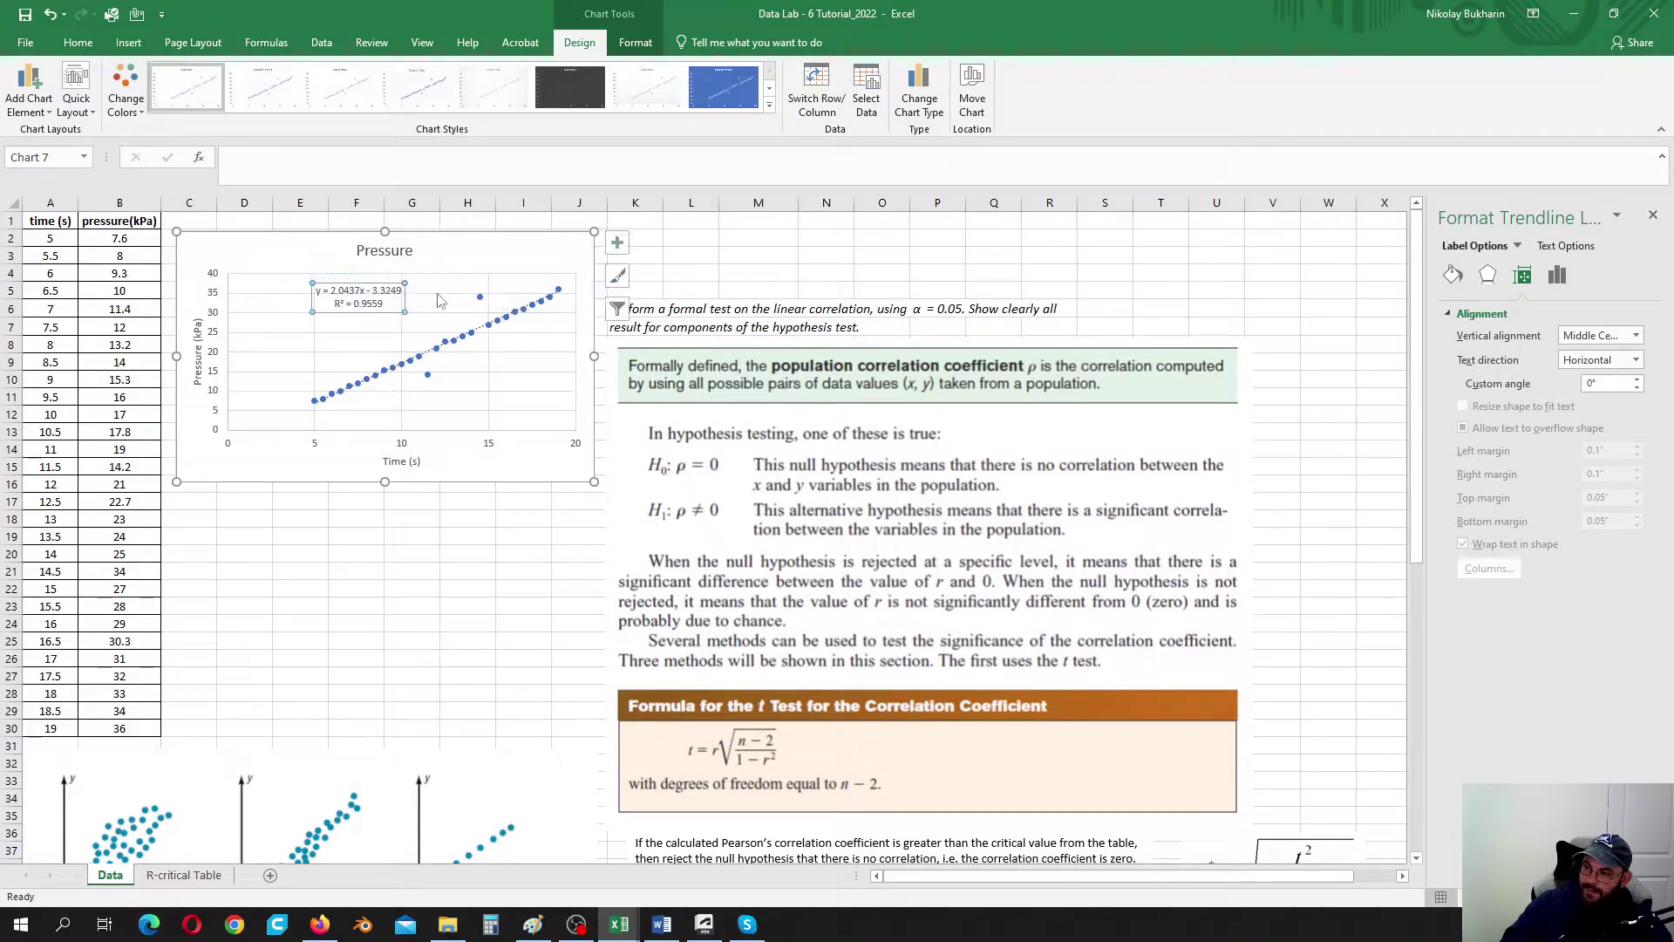
{"action": "left_click", "coordinate": [1653, 215]}
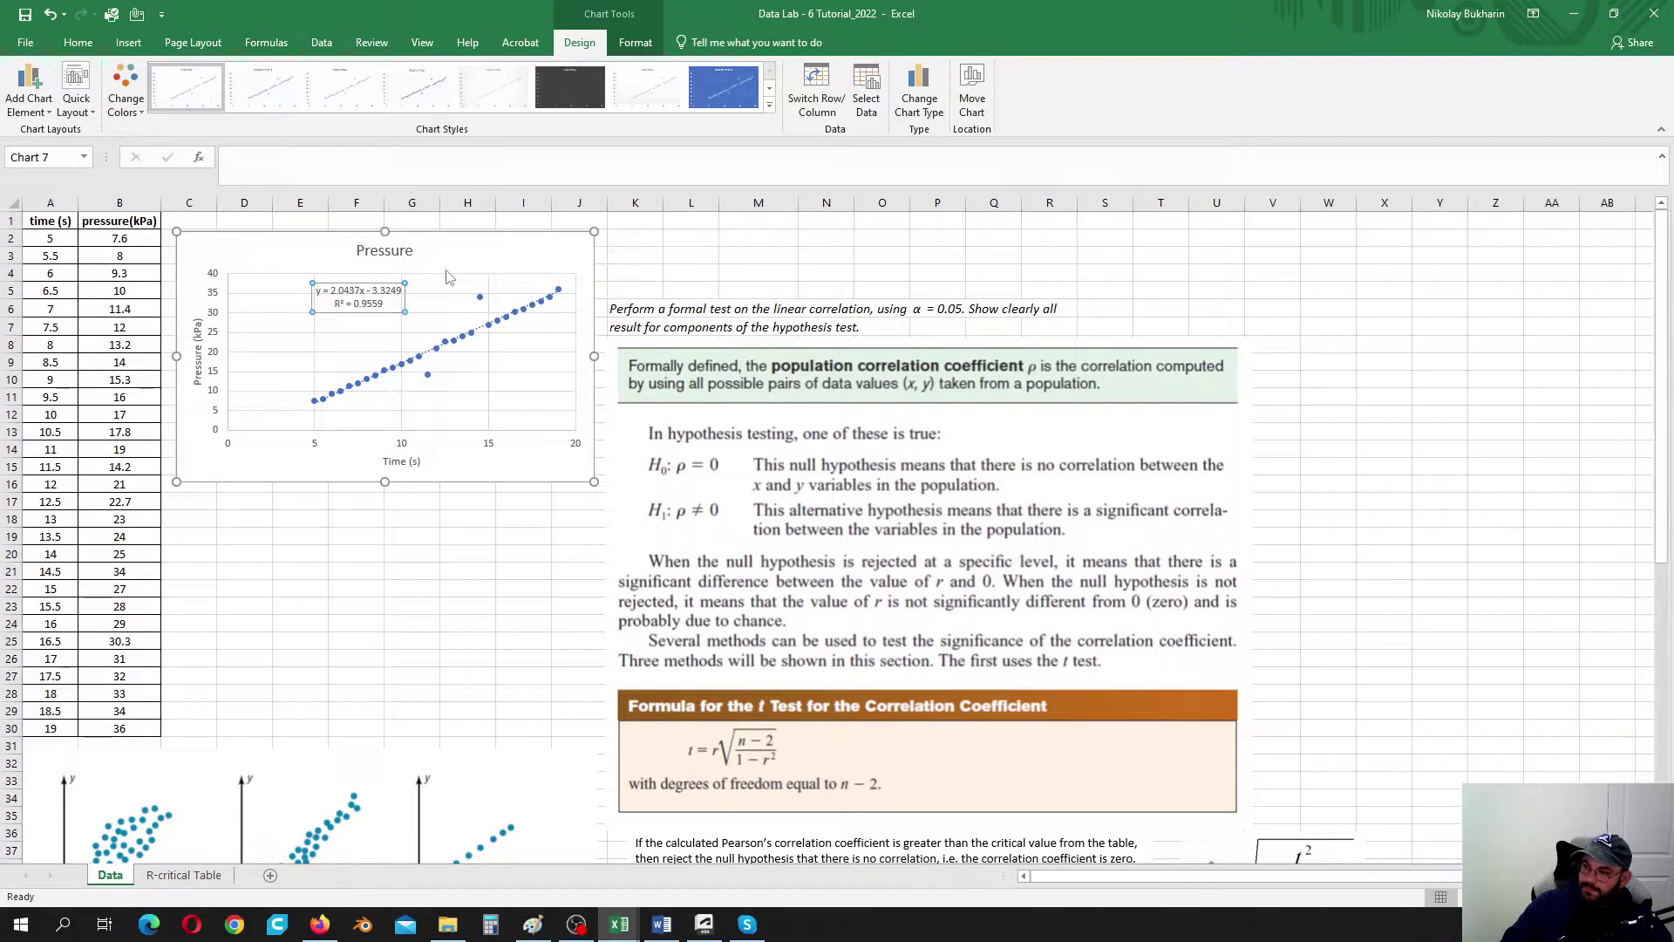
Step: Make the trendline equation label bold at font size 12 and nudge it slightly left
{"action": "left_click", "coordinate": [77, 43]}
{"action": "left_click", "coordinate": [150, 102]}
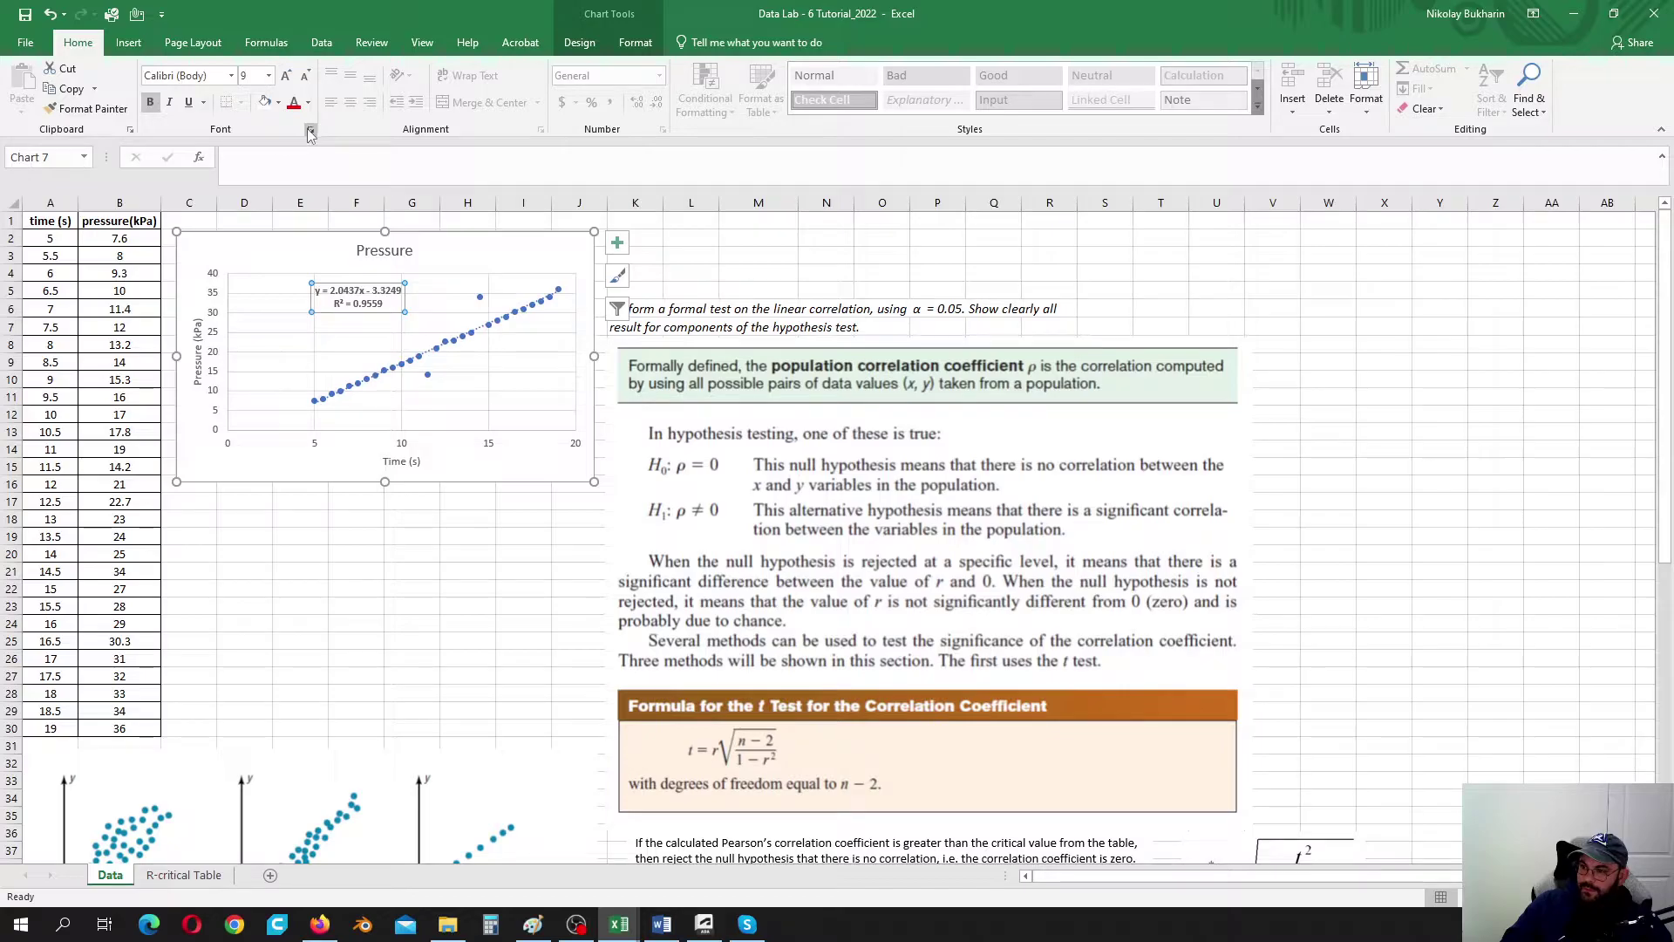
{"action": "left_click", "coordinate": [268, 76]}
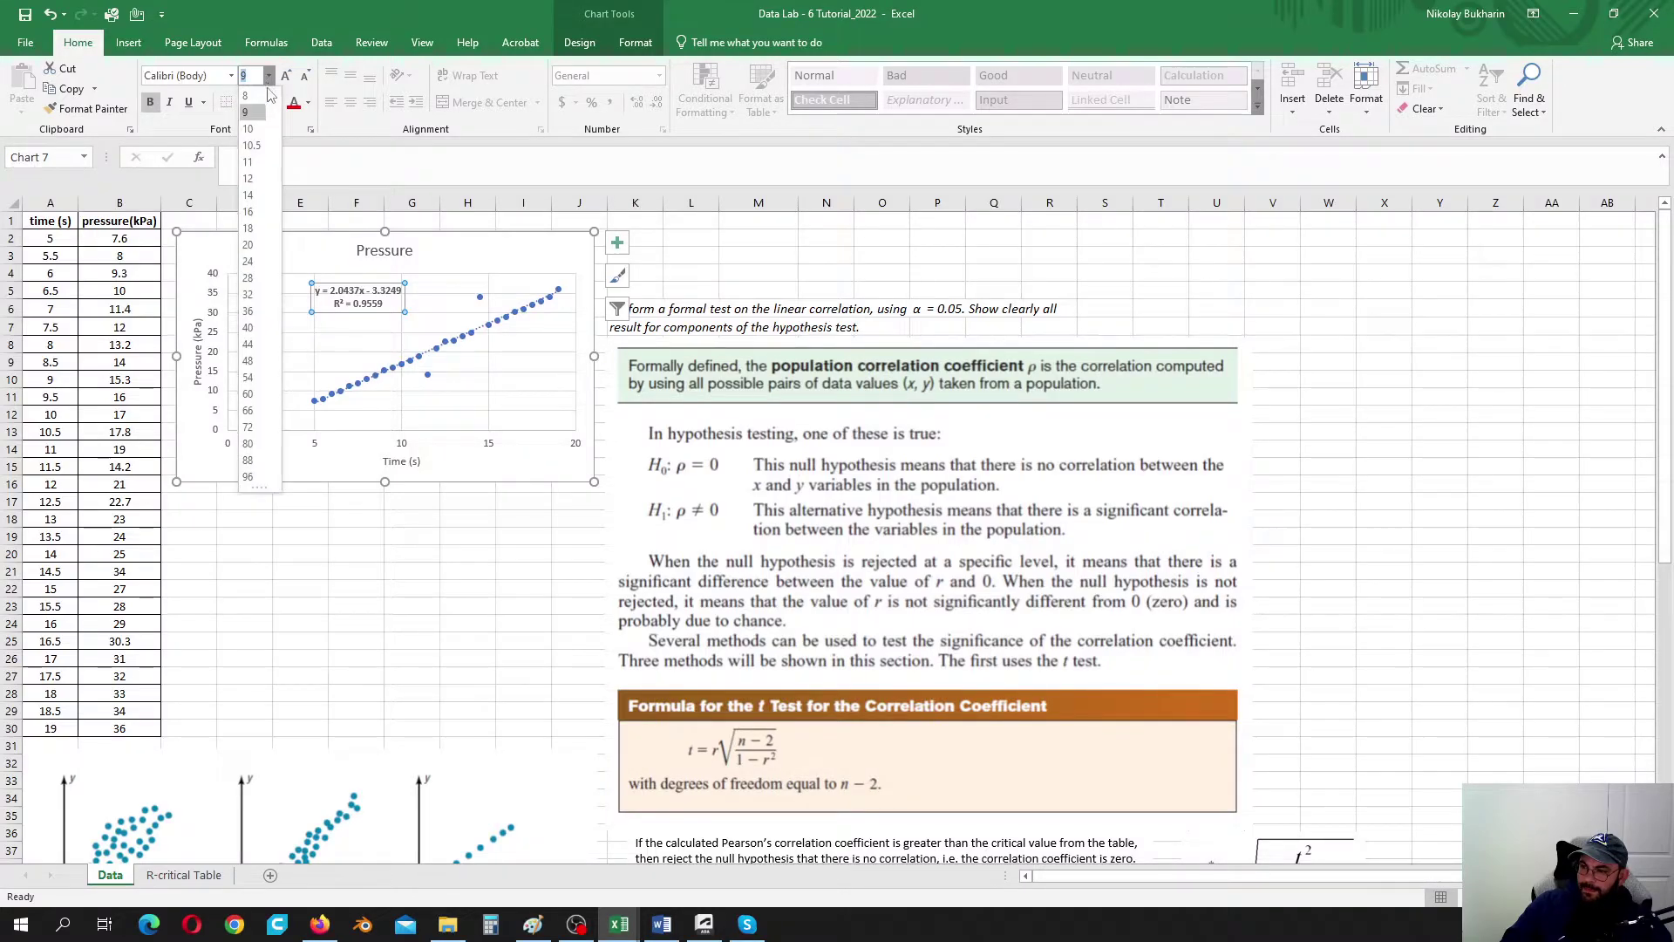
{"action": "left_click", "coordinate": [250, 179]}
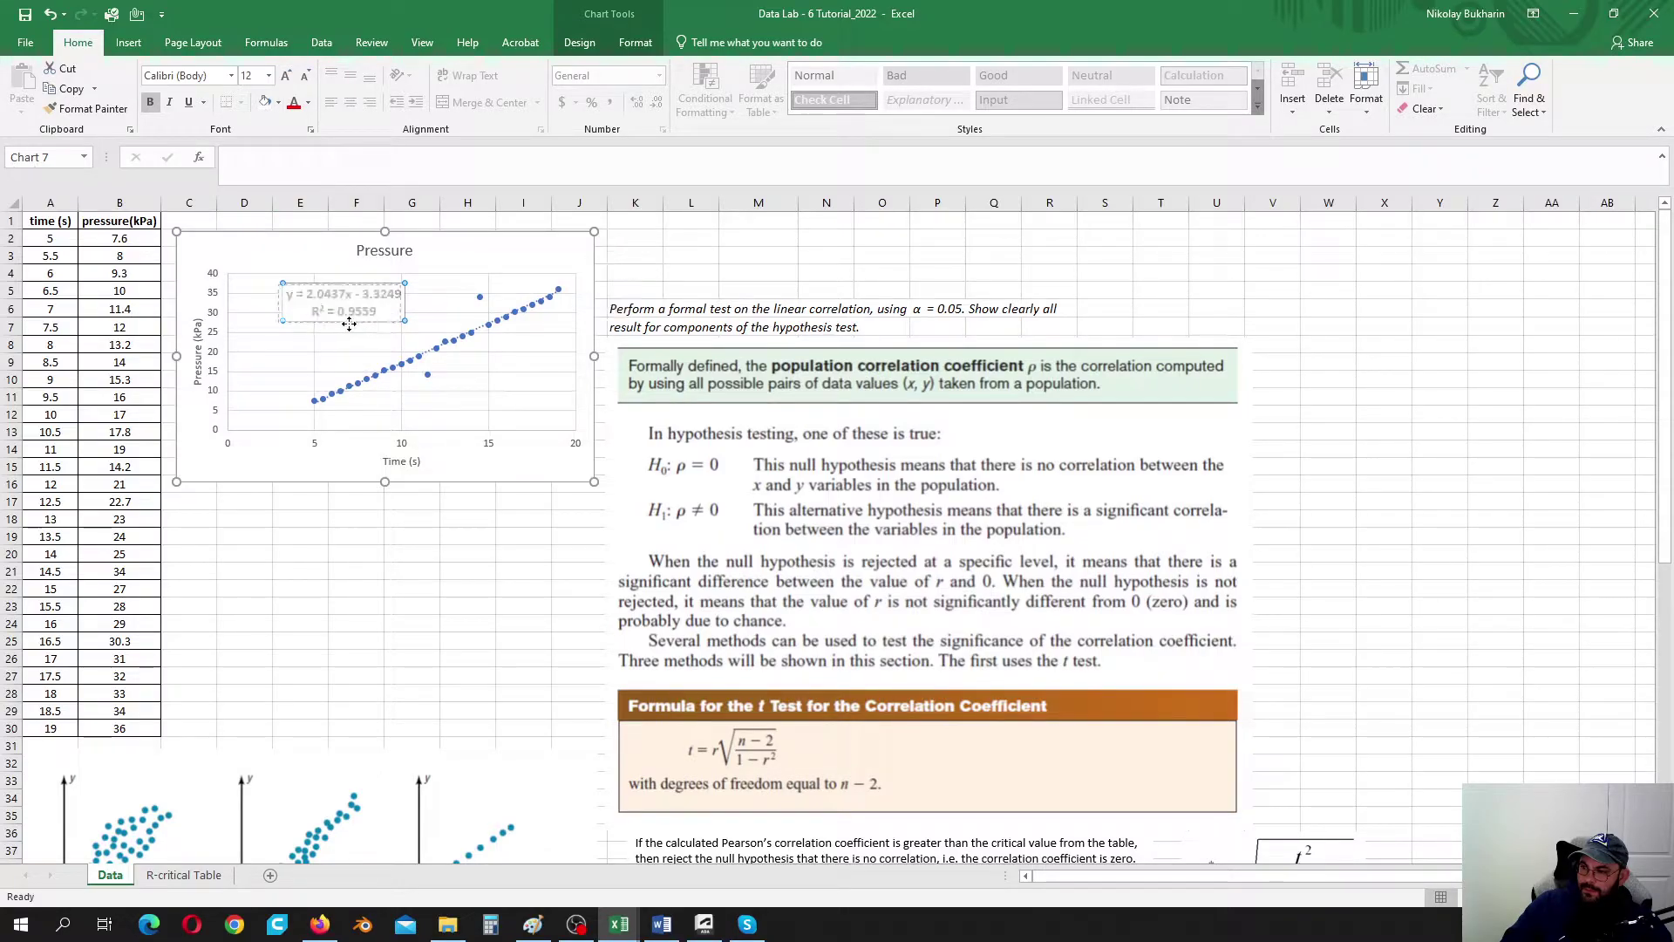
{"action": "left_click_drag", "start_coordinate": [346, 326], "coordinate": [328, 331]}
{"action": "left_click", "coordinate": [467, 469]}
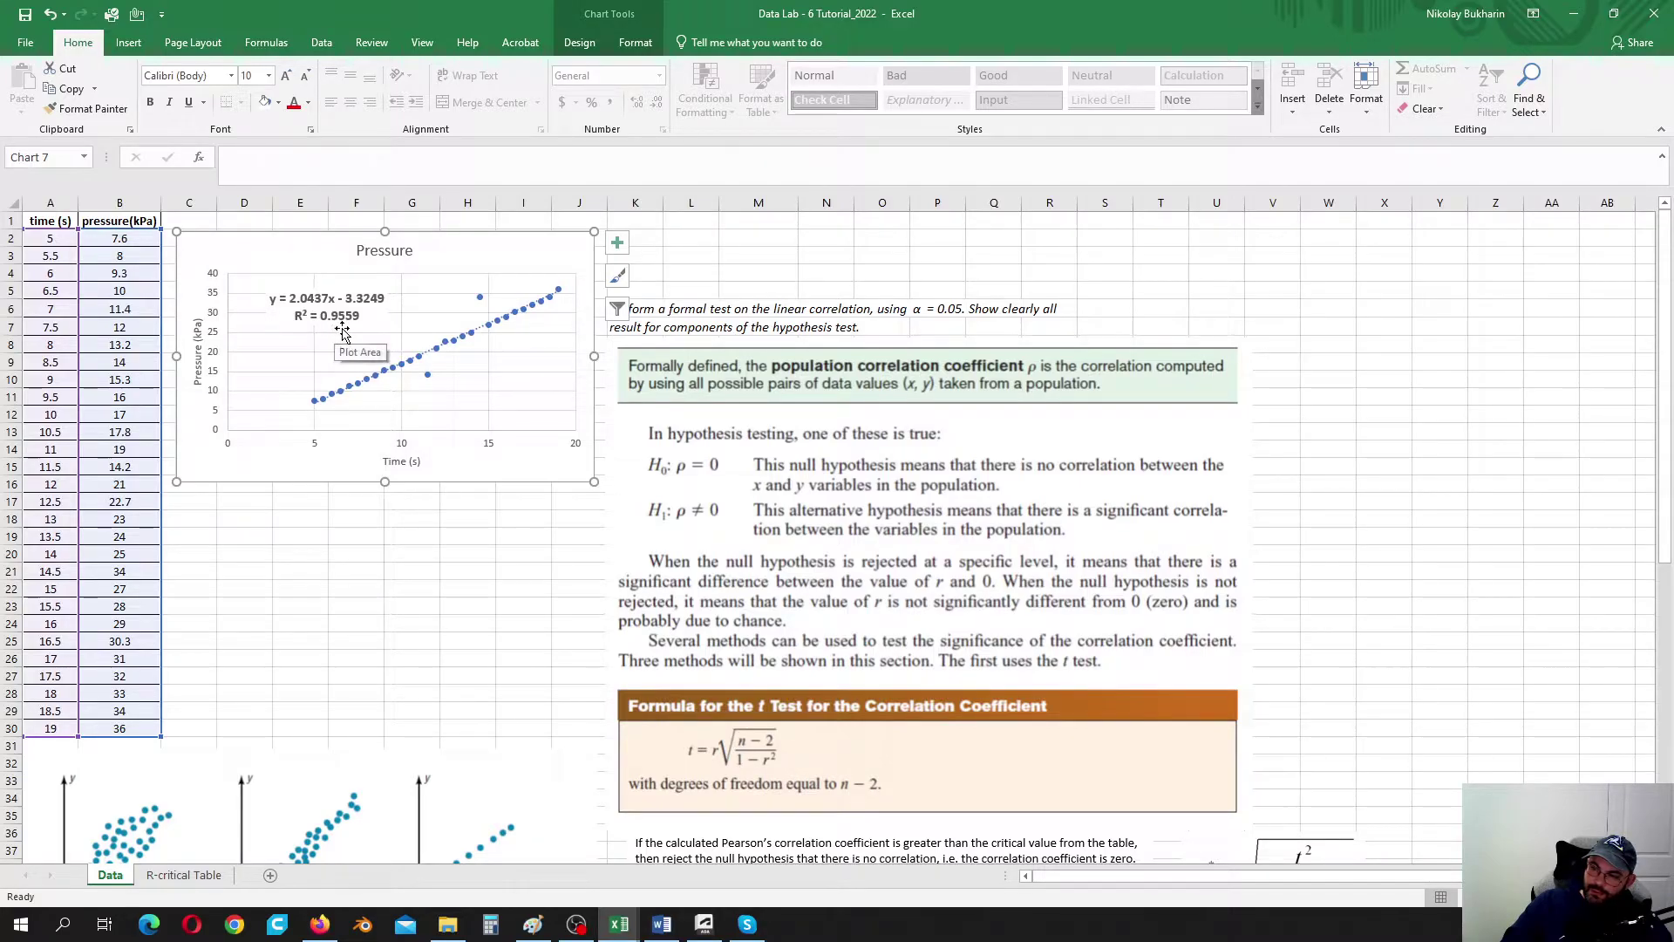
{"action": "left_click", "coordinate": [296, 540]}
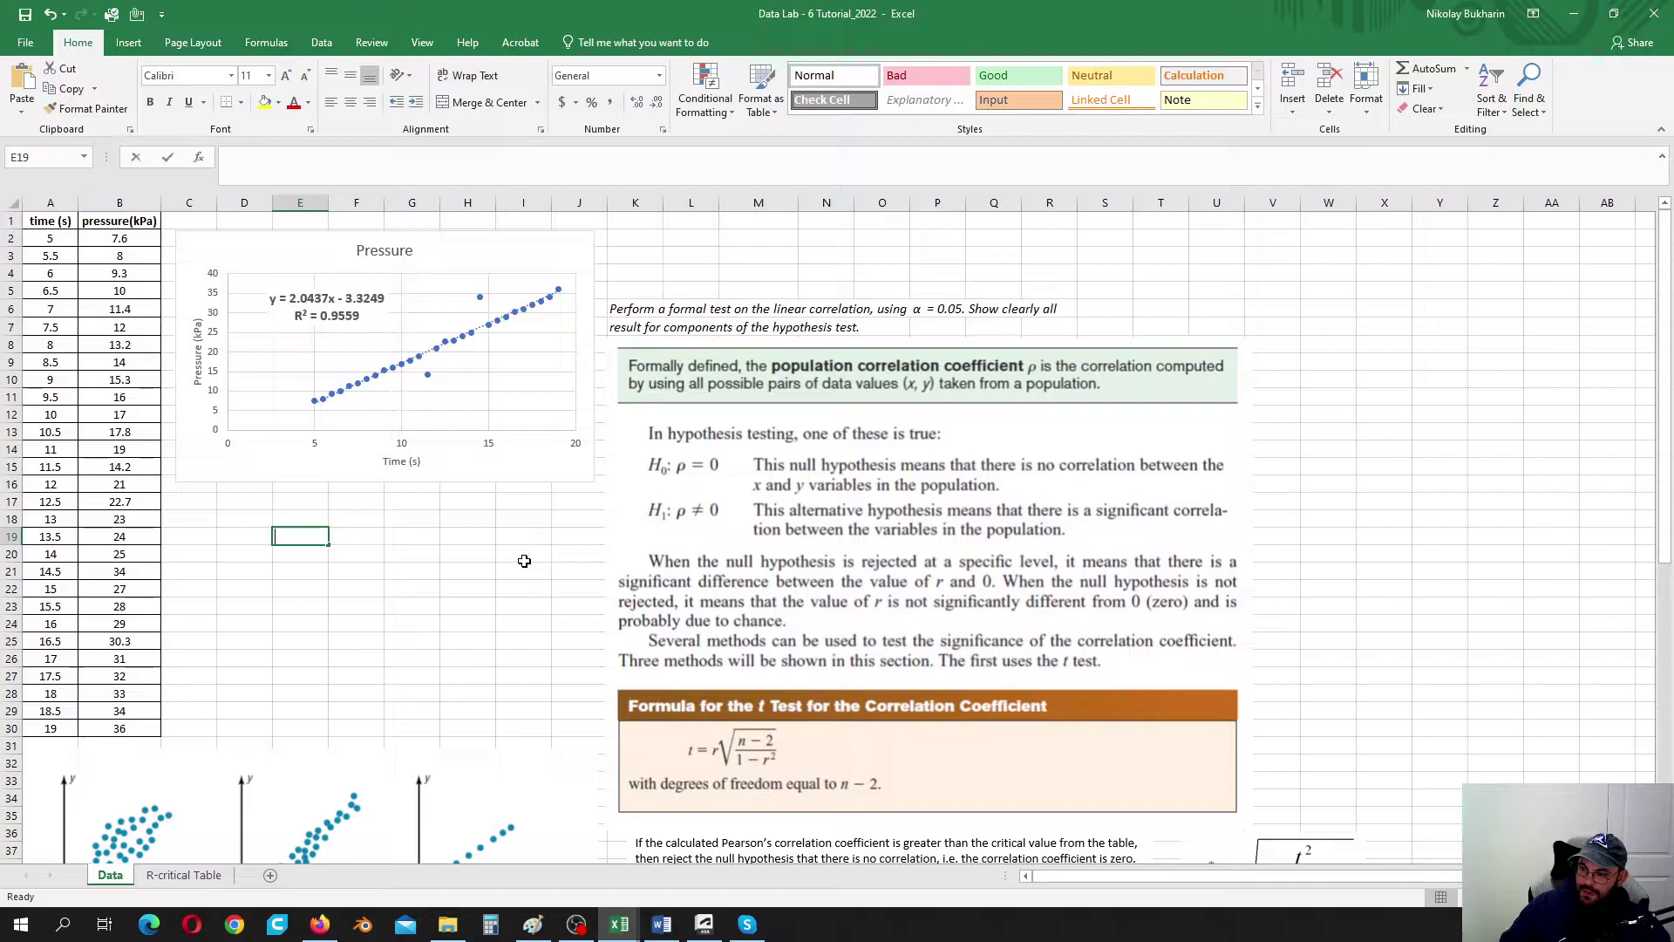
Step: Enter the label 'r' in E19 and =SQRT(0.9559) in F19, giving 0.977701
{"action": "type", "text": "r"}
{"action": "left_click", "coordinate": [304, 565]}
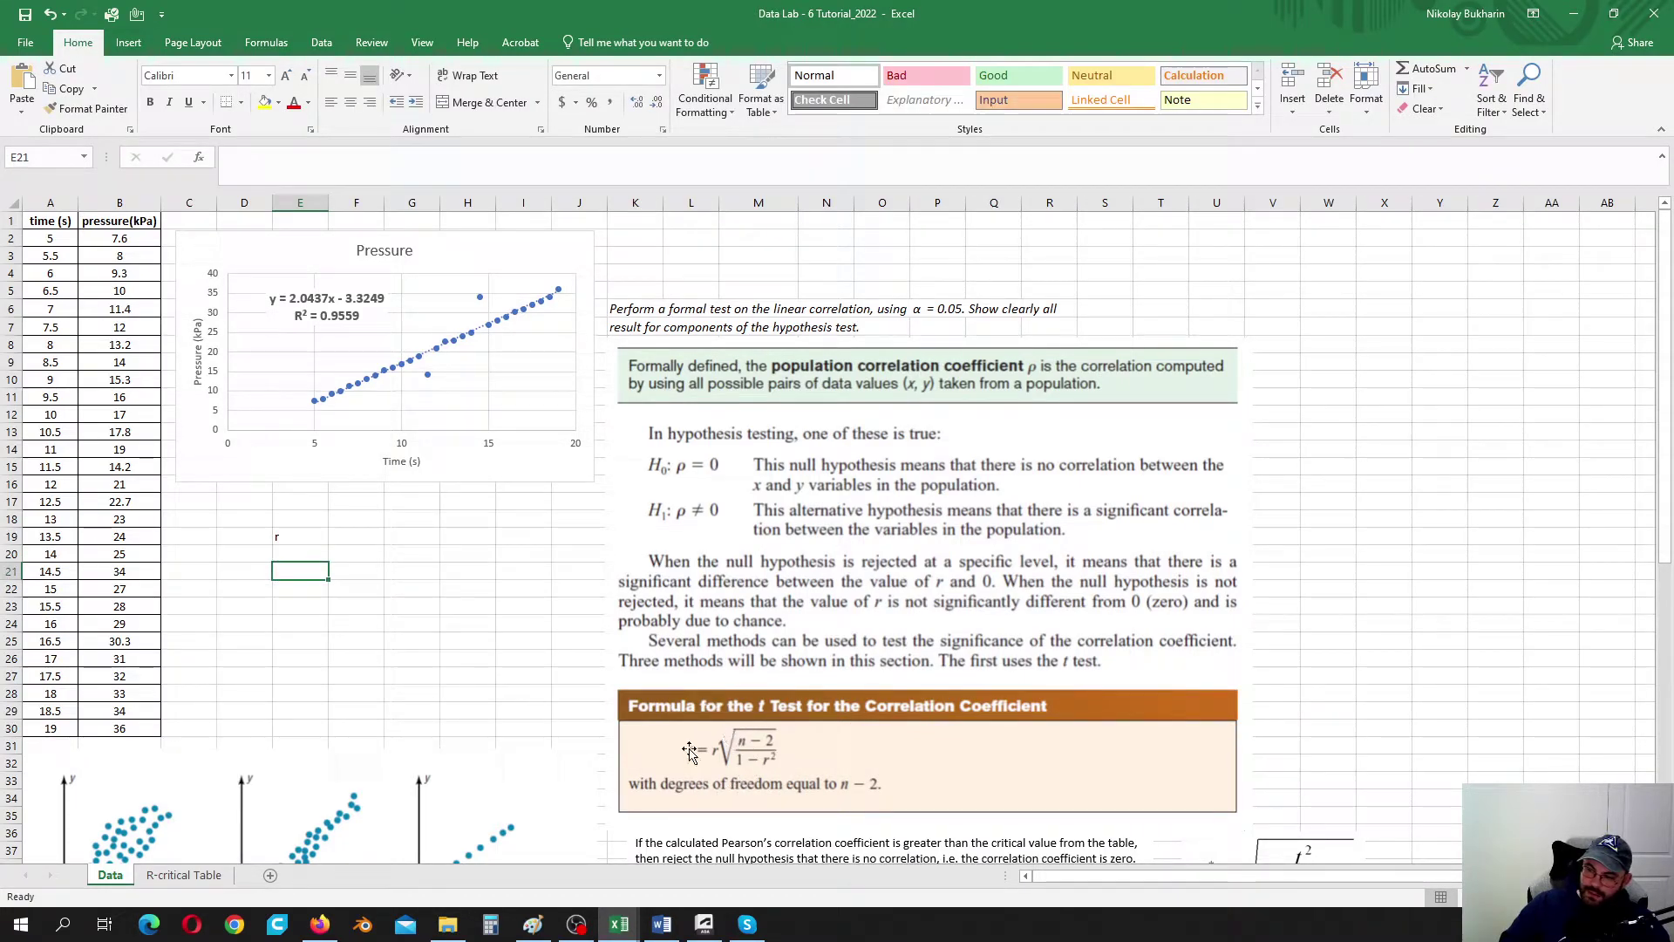
{"action": "left_click", "coordinate": [368, 545]}
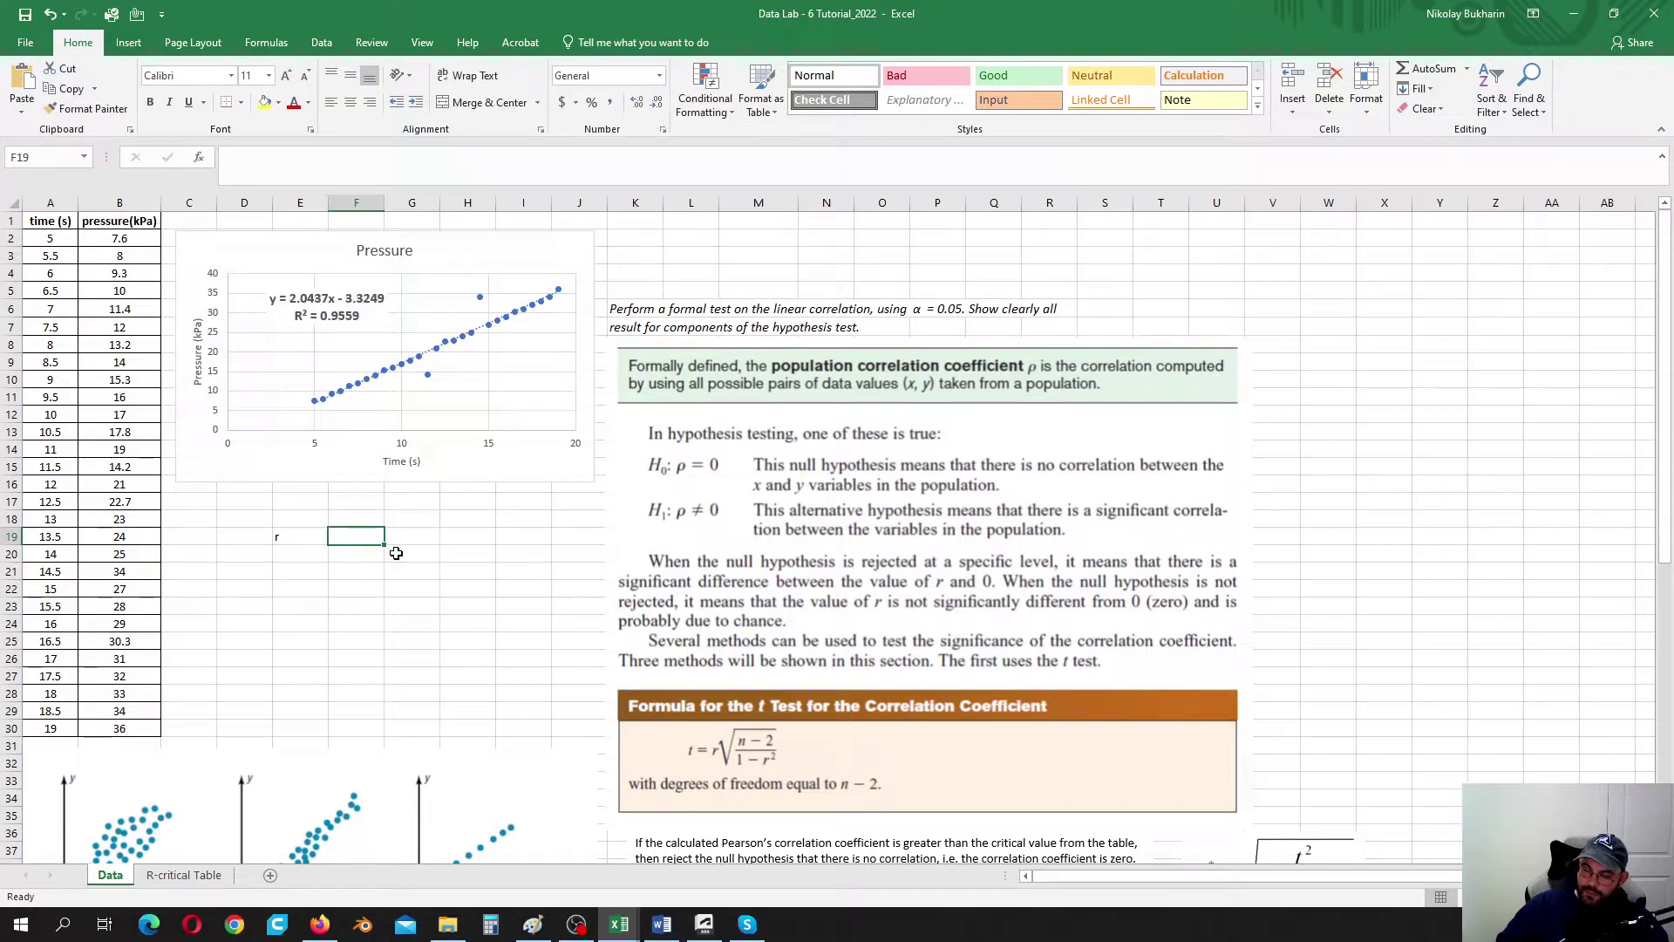
{"action": "type", "text": "=sqr"}
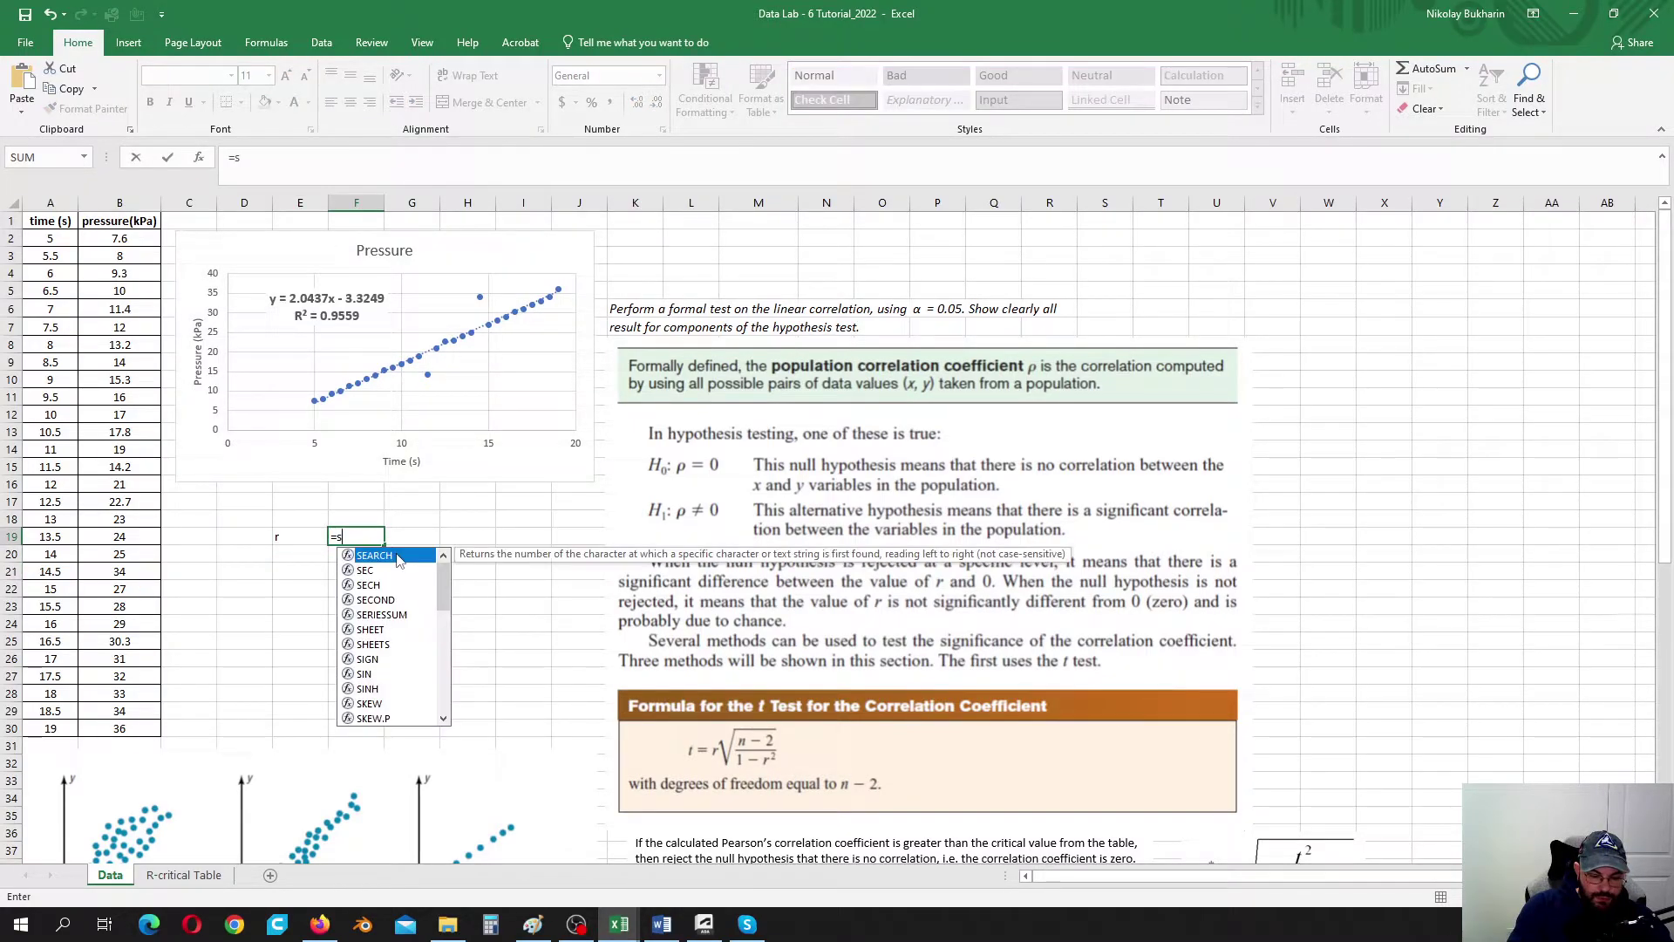
{"action": "double_click", "coordinate": [371, 555]}
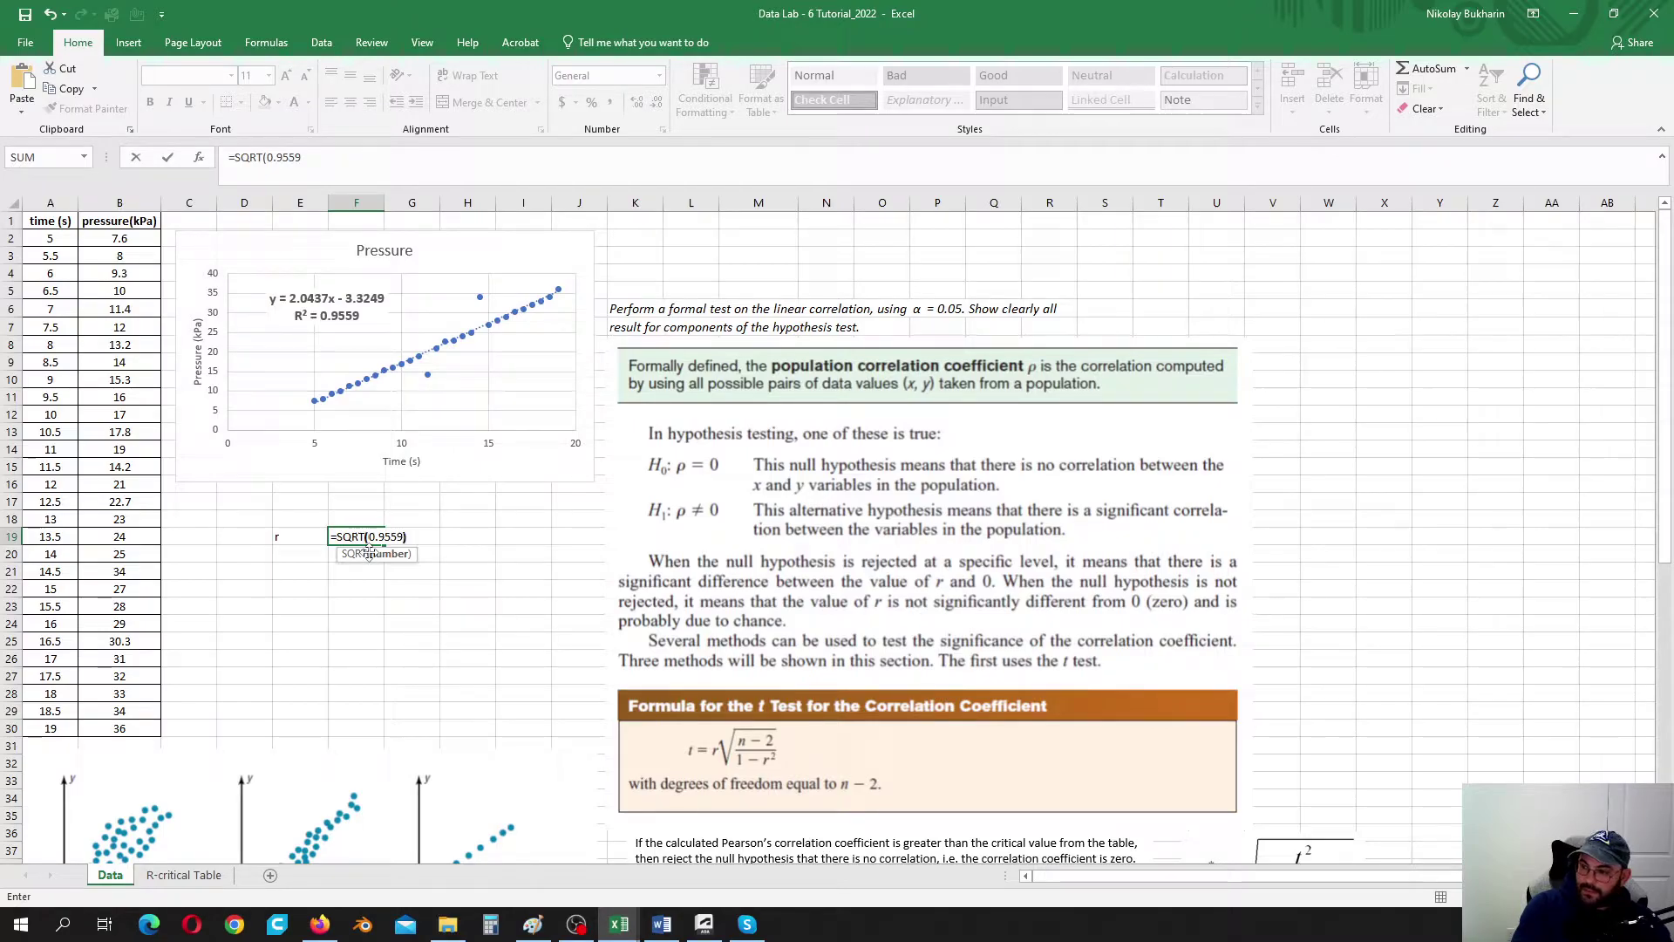
{"action": "key", "text": "Return"}
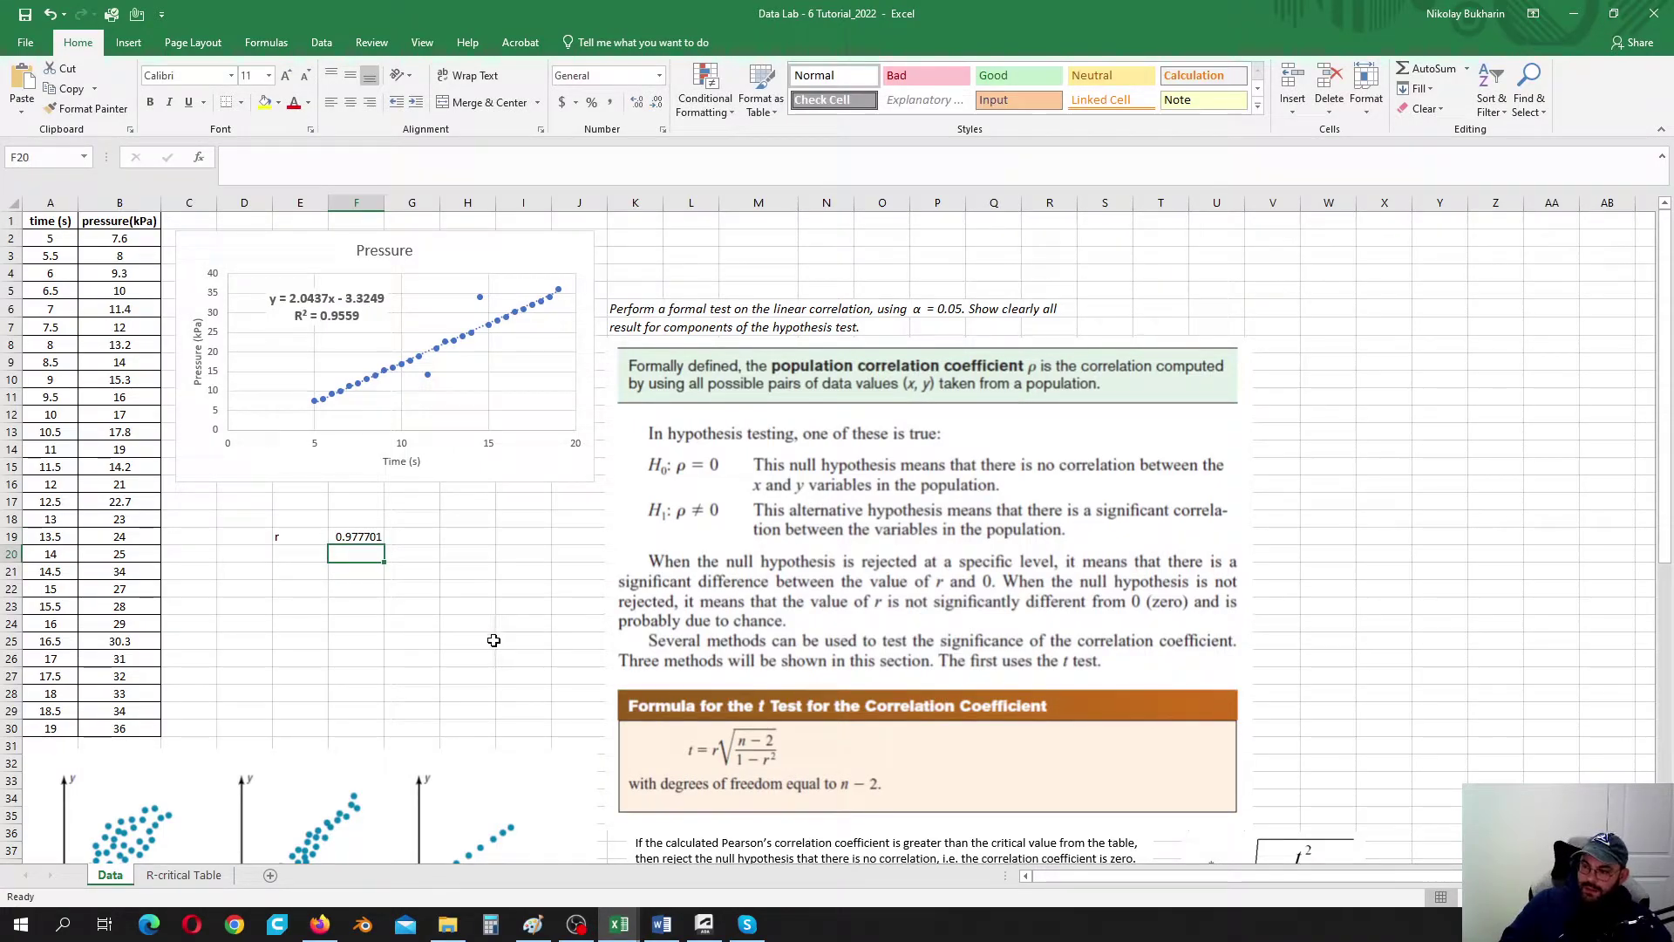